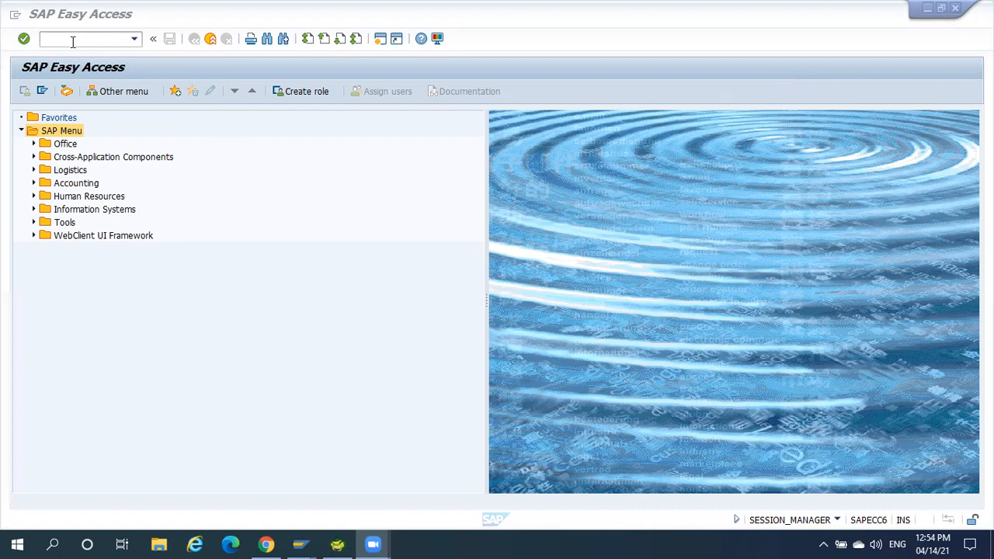
Run transaction SPRO and display the SAP Reference IMG.
{"action": "left_click", "coordinate": [72, 41]}
{"action": "type", "text": "spro"}
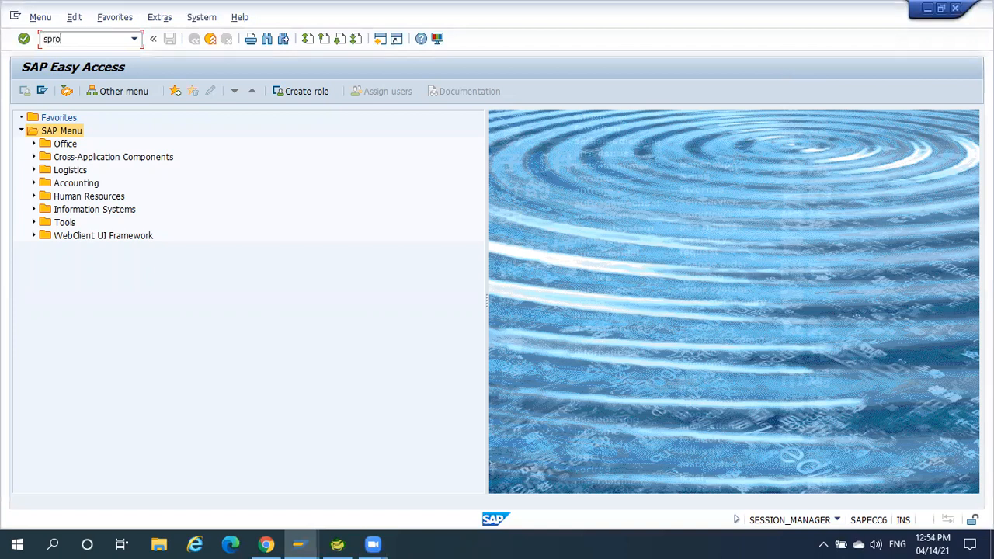
{"action": "key", "text": "Return"}
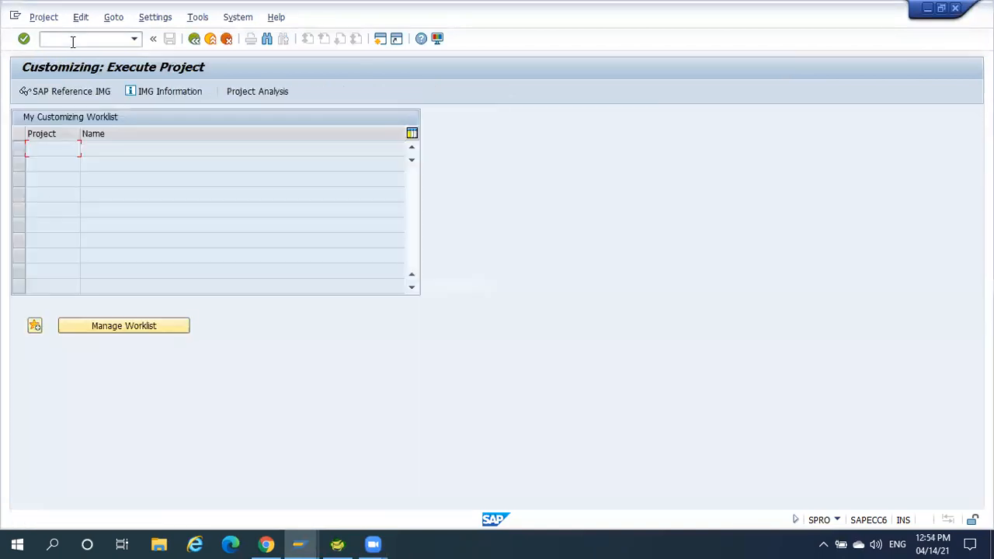
{"action": "left_click", "coordinate": [66, 92]}
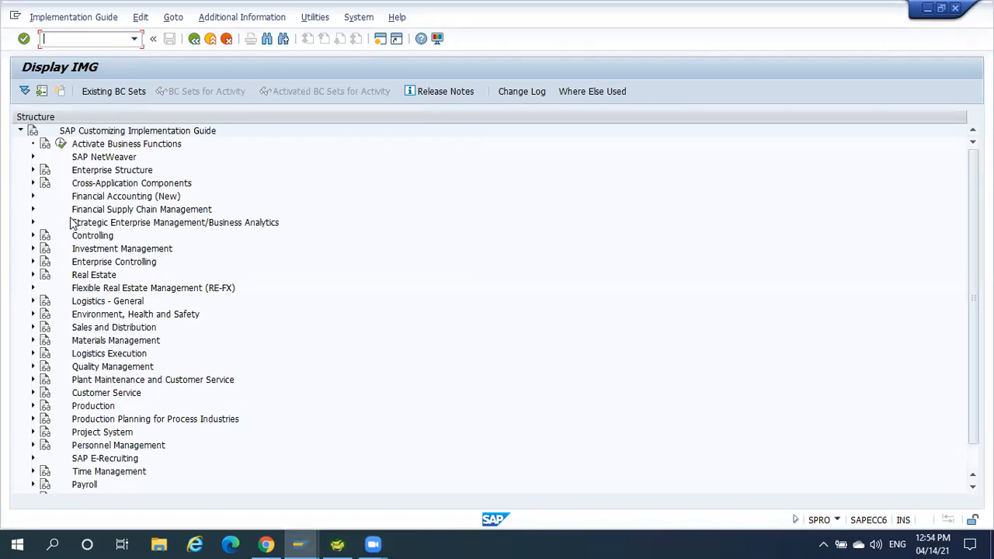
Under Accounts Receivable and Accounts Payable in Financial Accounting (New), open the vendor master data activity Define Sensitive Fields for Dual Control (Vendors).
{"action": "left_click", "coordinate": [33, 196]}
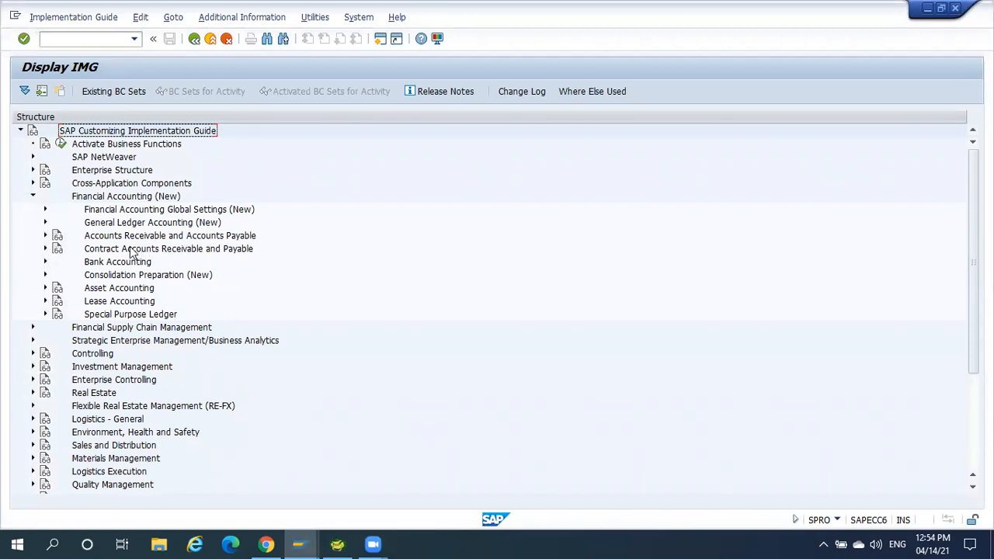
{"action": "left_click", "coordinate": [45, 236]}
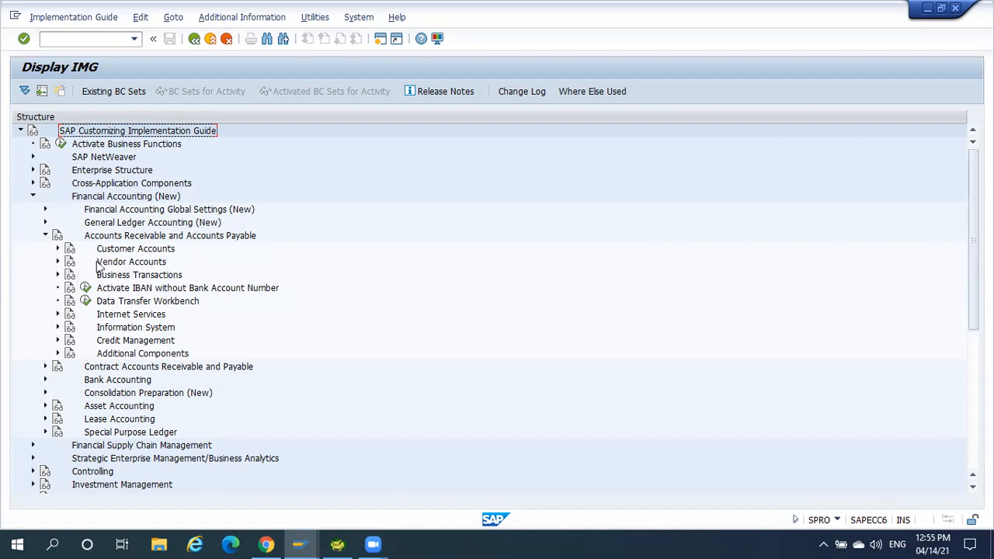
{"action": "left_click", "coordinate": [58, 263]}
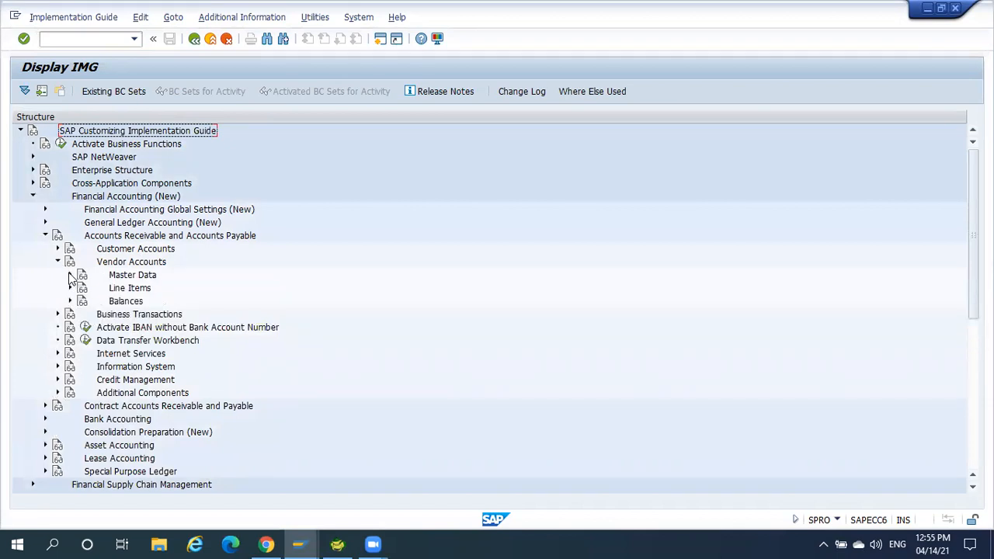
{"action": "left_click", "coordinate": [69, 276]}
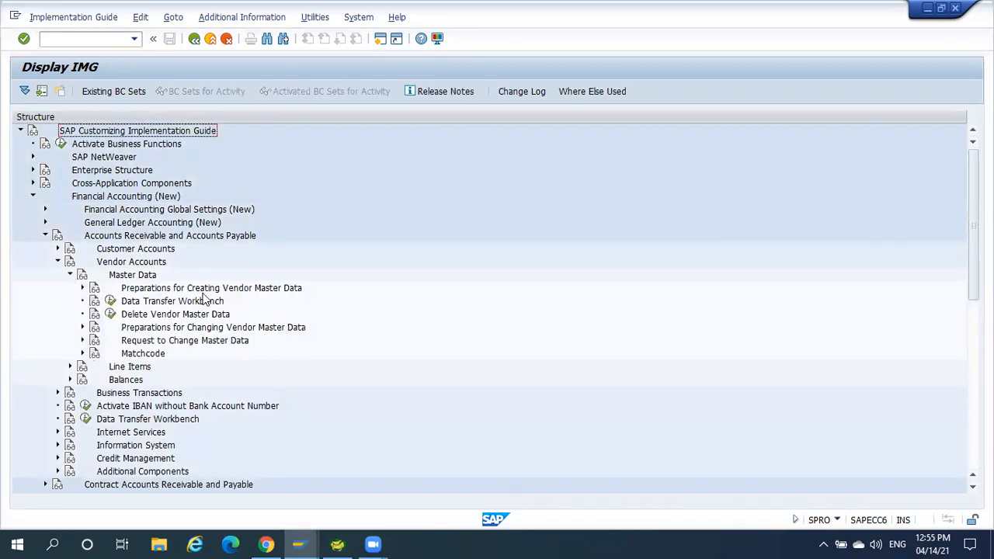
{"action": "left_click", "coordinate": [82, 288]}
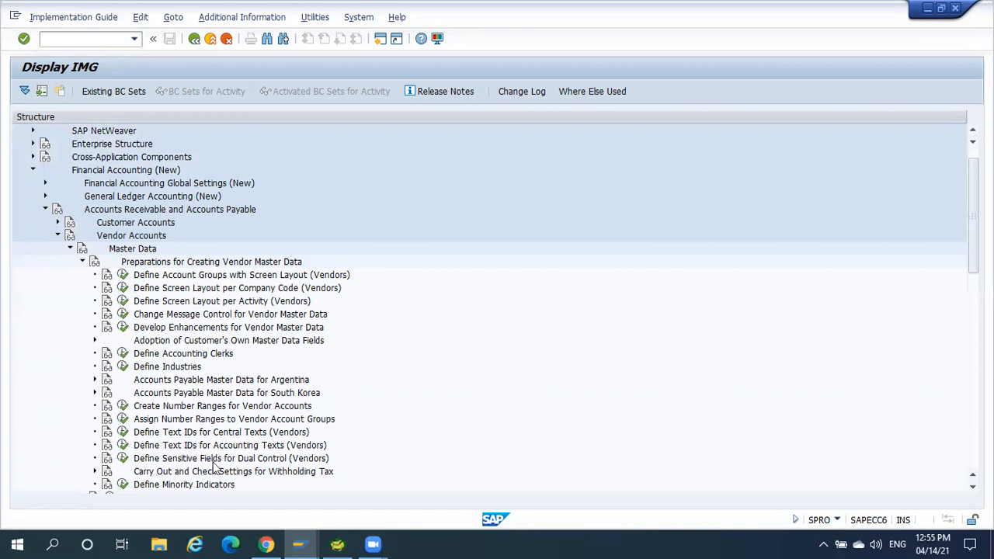
{"action": "left_click", "coordinate": [122, 459]}
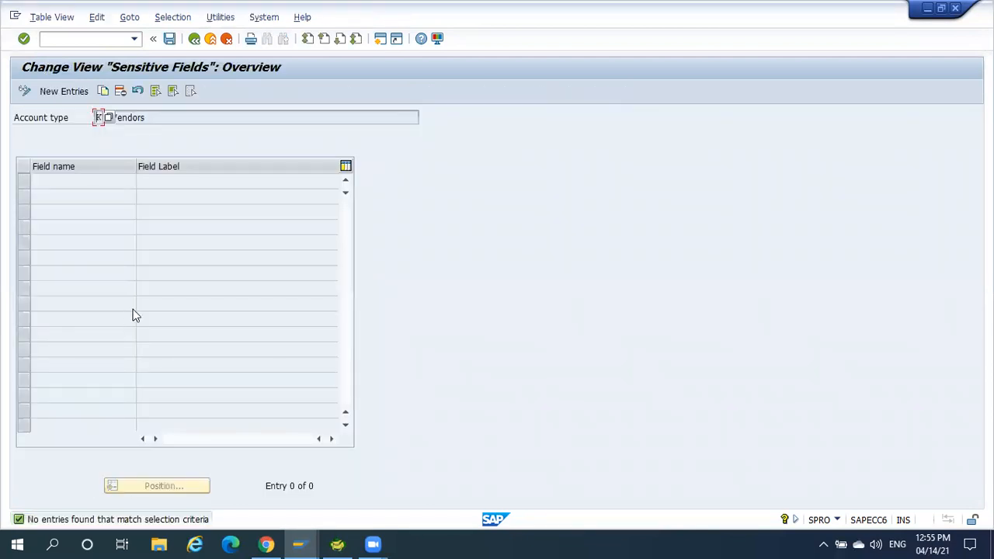
Add a new sensitive field entry ADRC-CITY1 for vendors and save it to the proposed customizing request GOOGLE.
{"action": "left_click", "coordinate": [67, 90]}
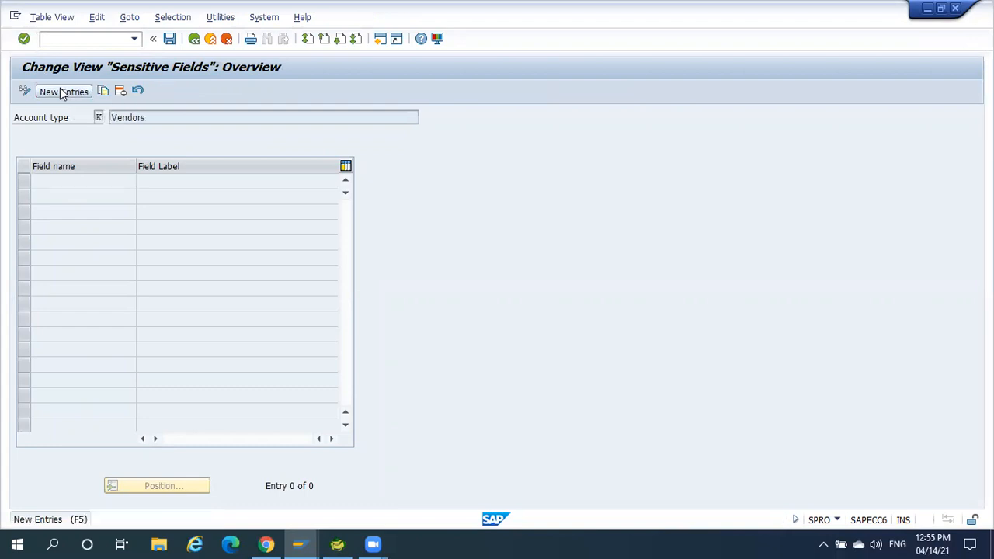
{"action": "left_click", "coordinate": [141, 181]}
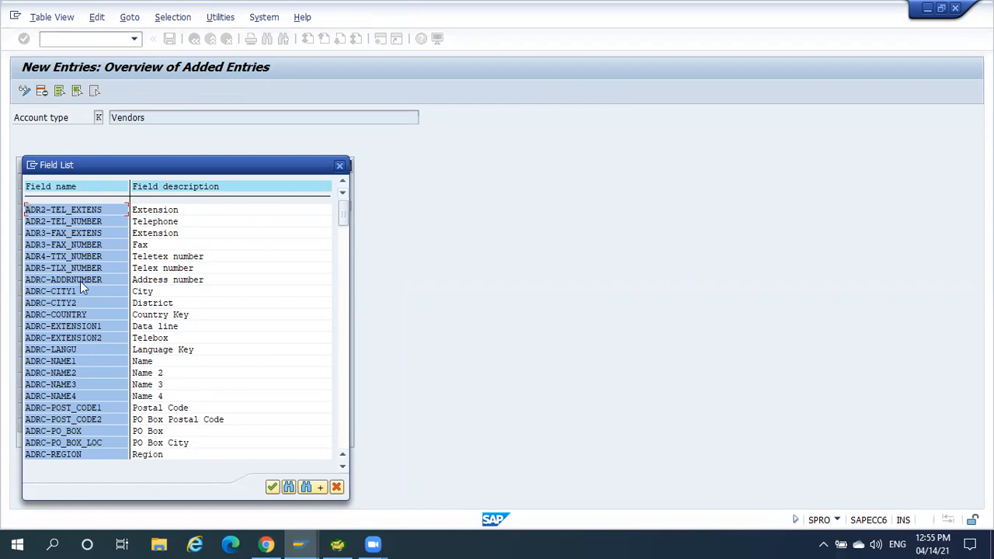
{"action": "left_click", "coordinate": [114, 292]}
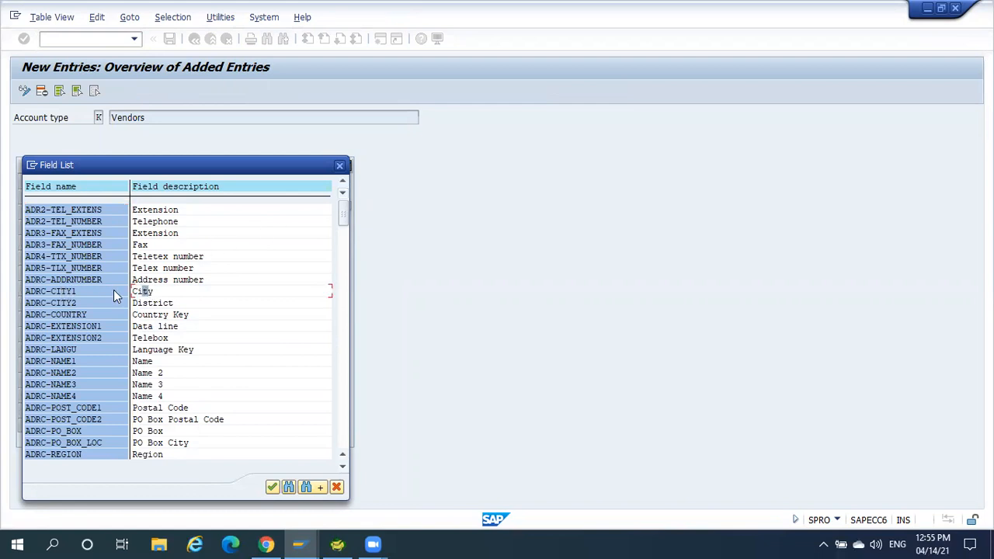
{"action": "double_click", "coordinate": [58, 291]}
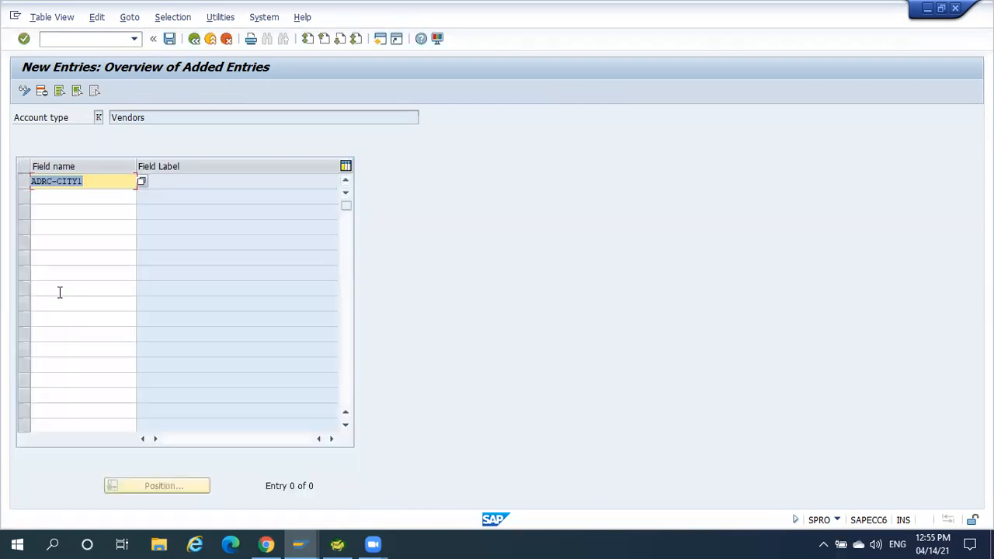
{"action": "key", "text": "Return"}
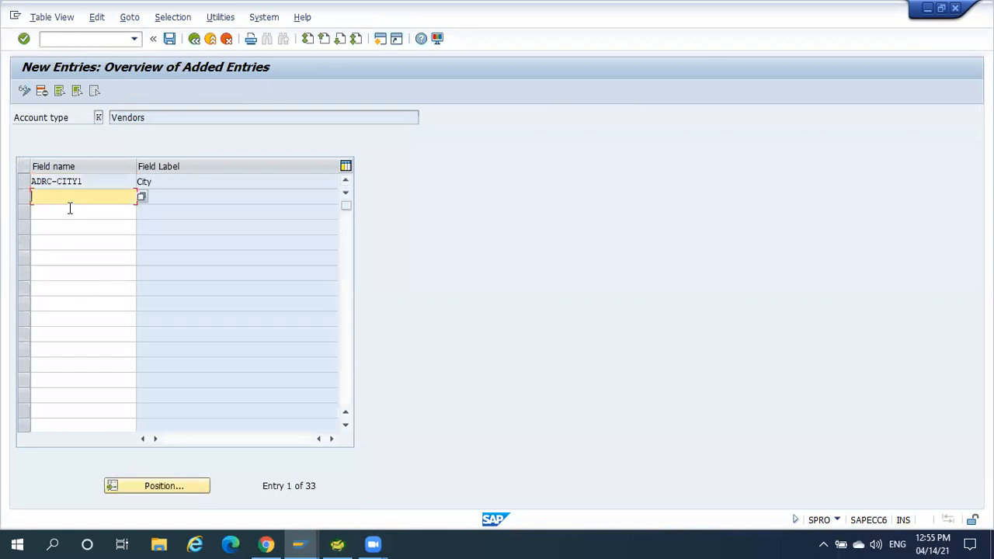
{"action": "left_click", "coordinate": [78, 181]}
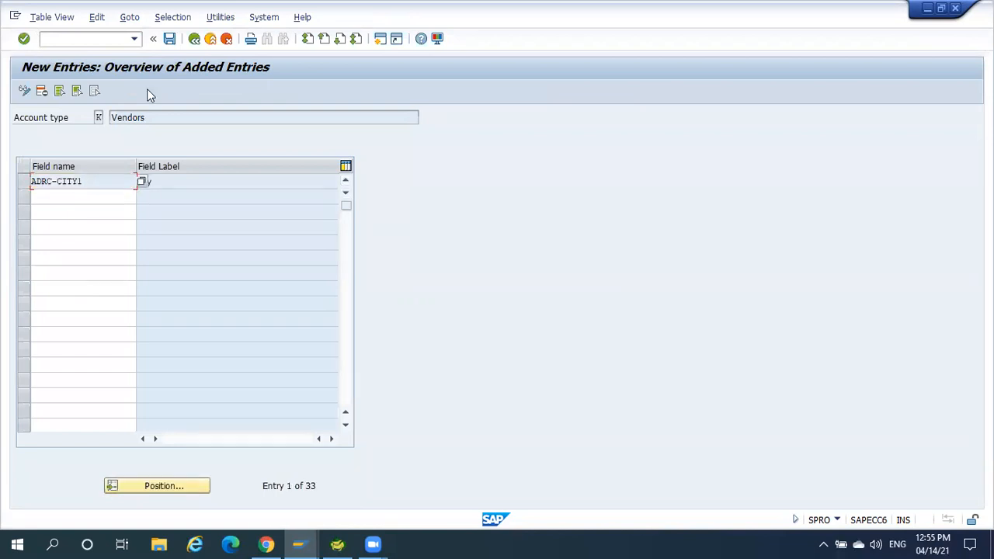
{"action": "left_click", "coordinate": [169, 38]}
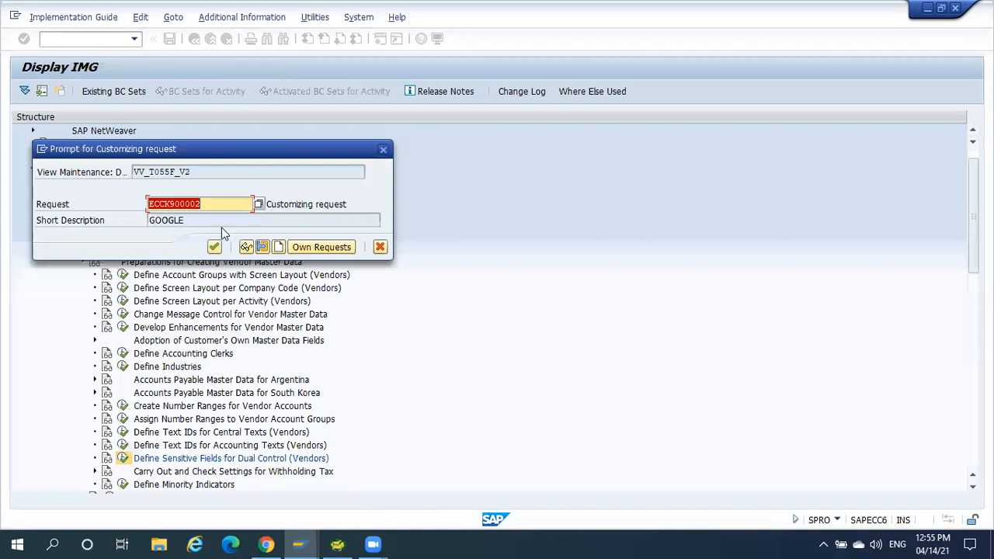
{"action": "left_click", "coordinate": [214, 246]}
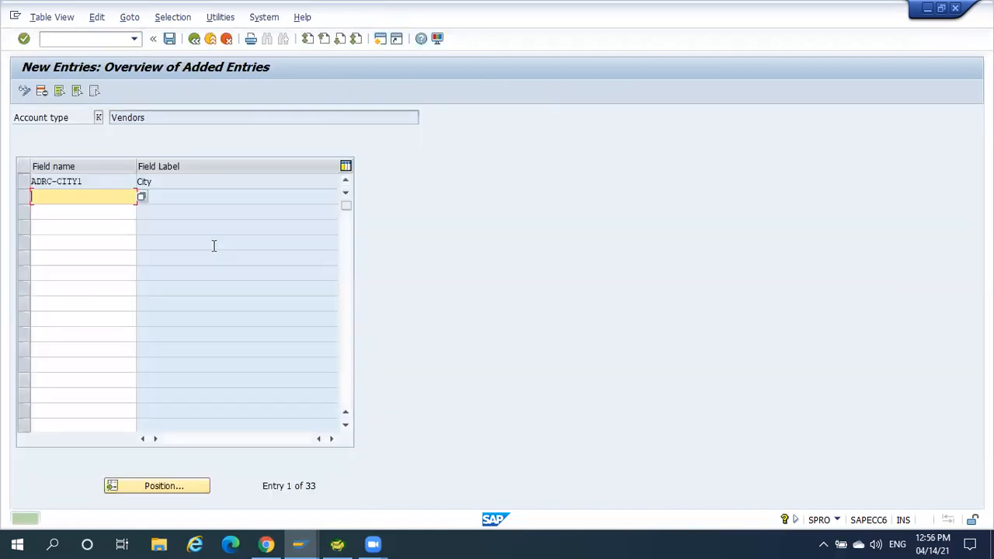
Create a new session and run transaction XK02 to change a vendor.
{"action": "left_click", "coordinate": [379, 40]}
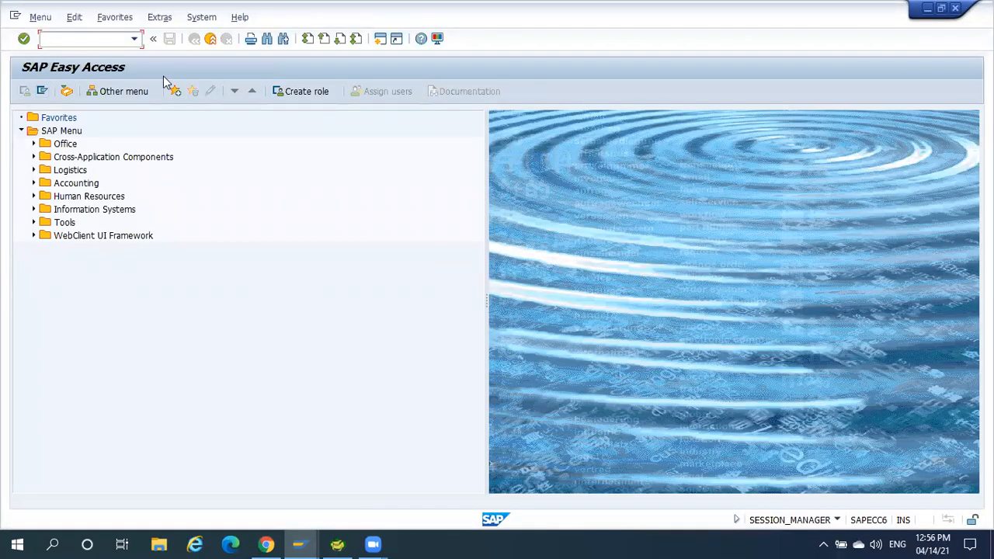
{"action": "type", "text": "xk02"}
{"action": "key", "text": "Return"}
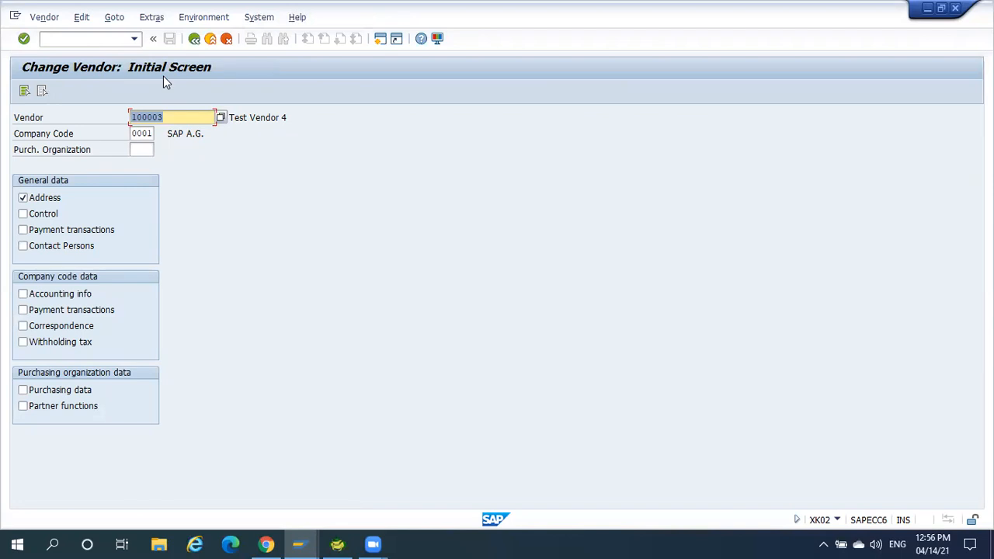
Find and choose Test Vendor 5 in company code 0001, and open its address data for changing.
{"action": "left_click", "coordinate": [225, 121]}
{"action": "key", "text": "F4"}
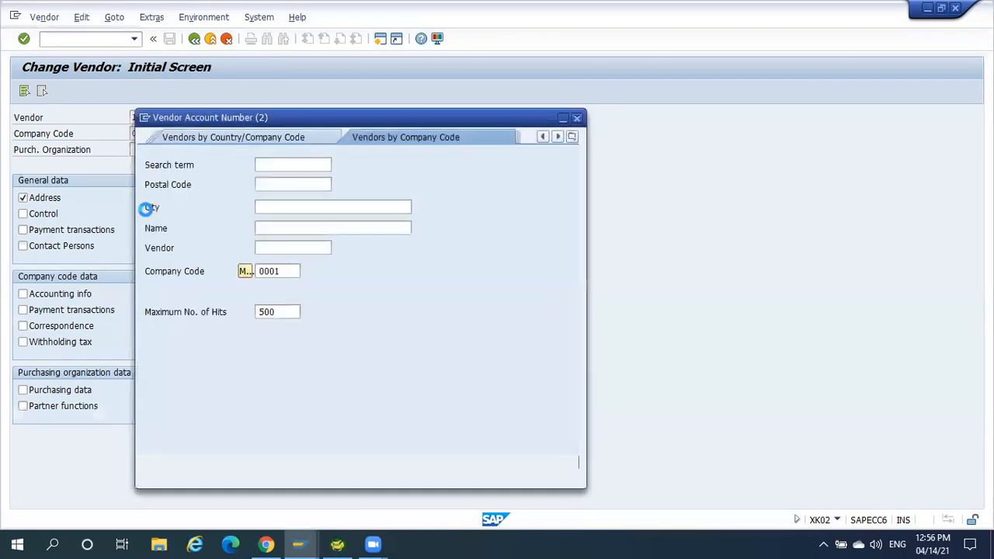
{"action": "left_click", "coordinate": [541, 466]}
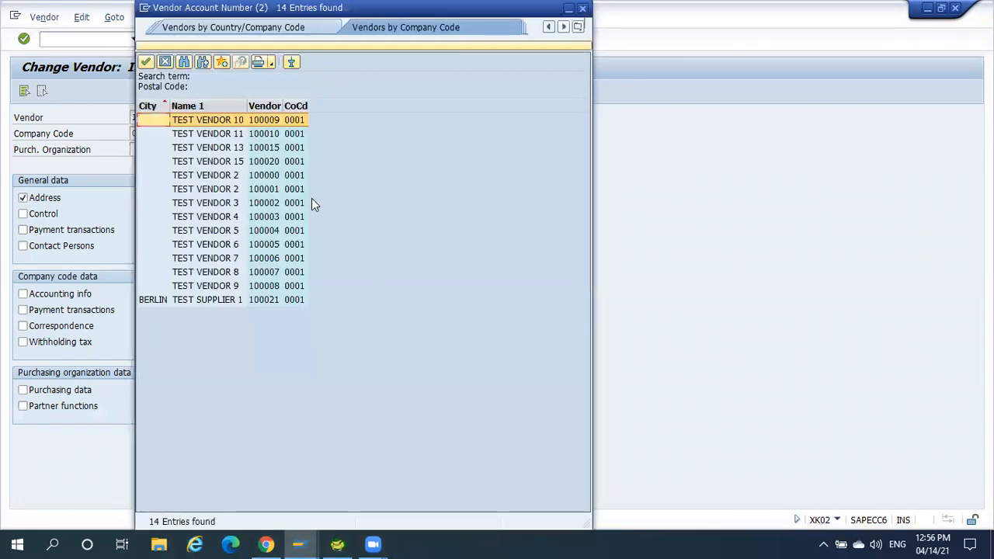
{"action": "left_click", "coordinate": [197, 230]}
{"action": "double_click", "coordinate": [197, 230]}
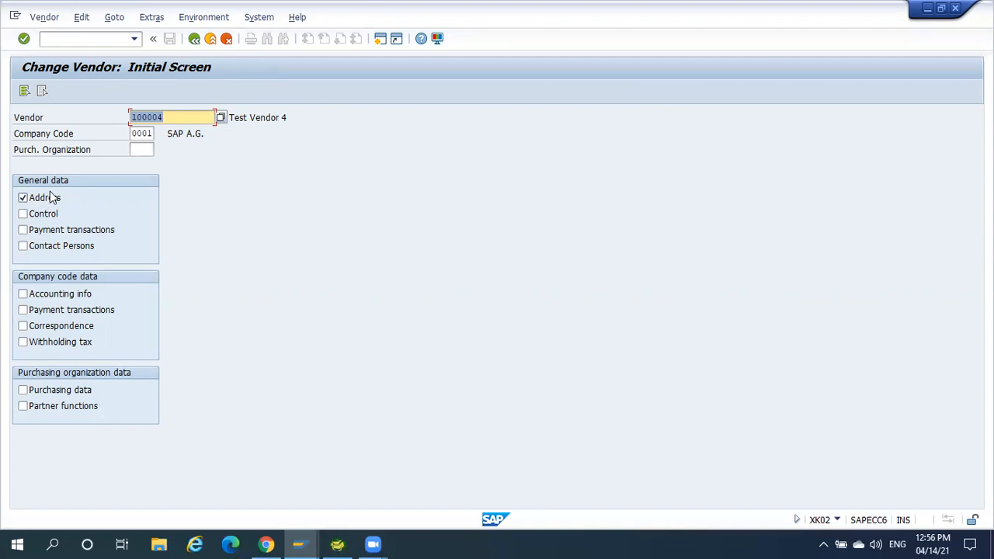
{"action": "left_click", "coordinate": [23, 200]}
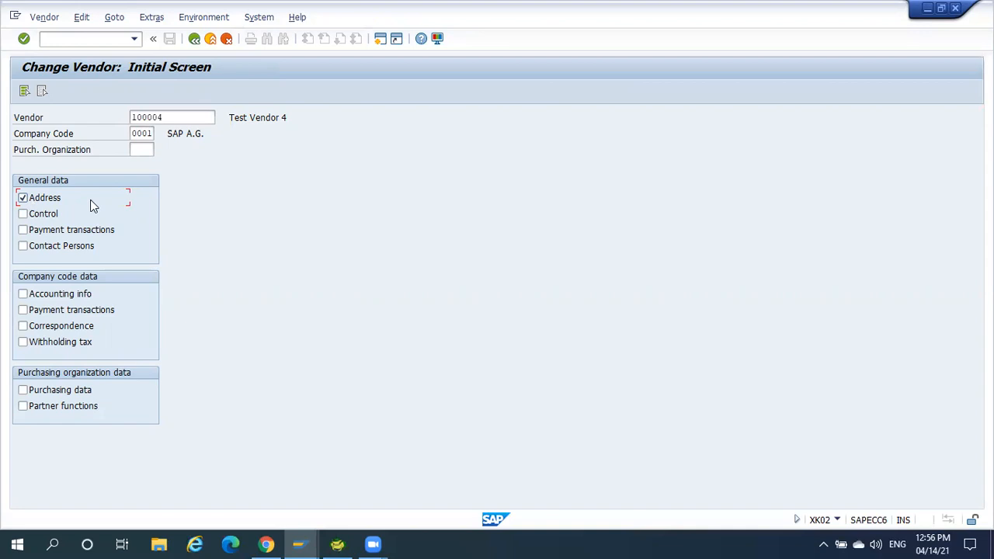
{"action": "key", "text": "Return"}
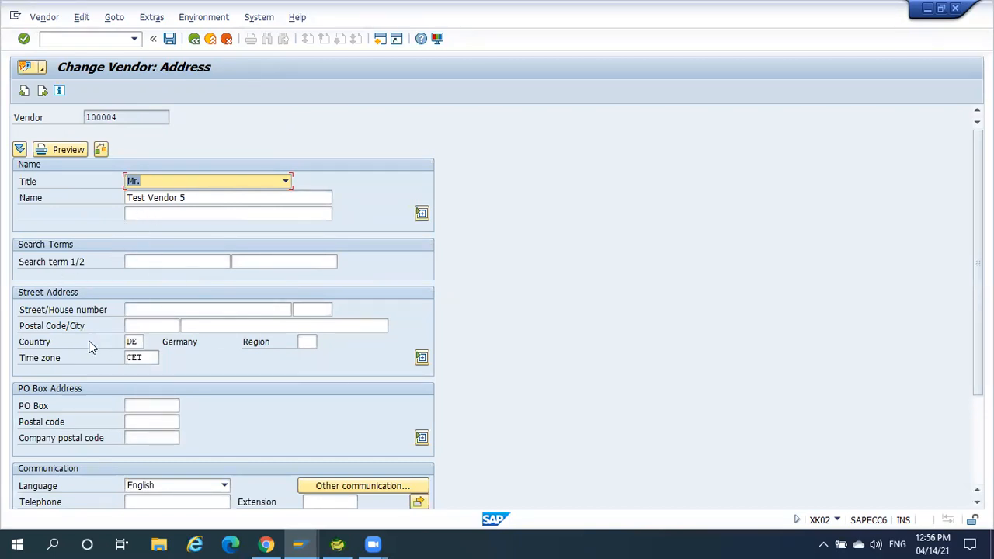
Set the vendor's city to Berlin, save the change and acknowledge the information message.
{"action": "left_click", "coordinate": [231, 325]}
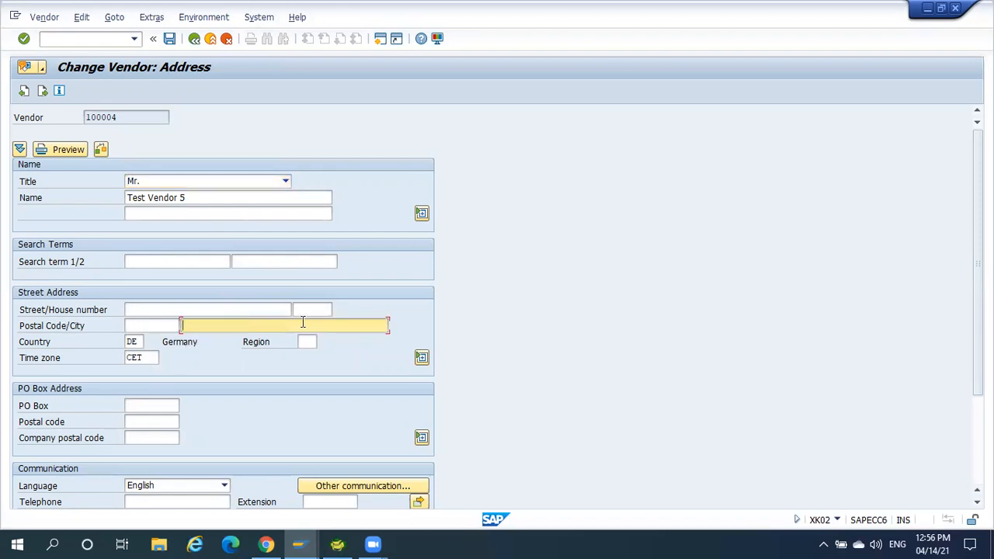
{"action": "type", "text": "Berlin"}
{"action": "key", "text": "Return"}
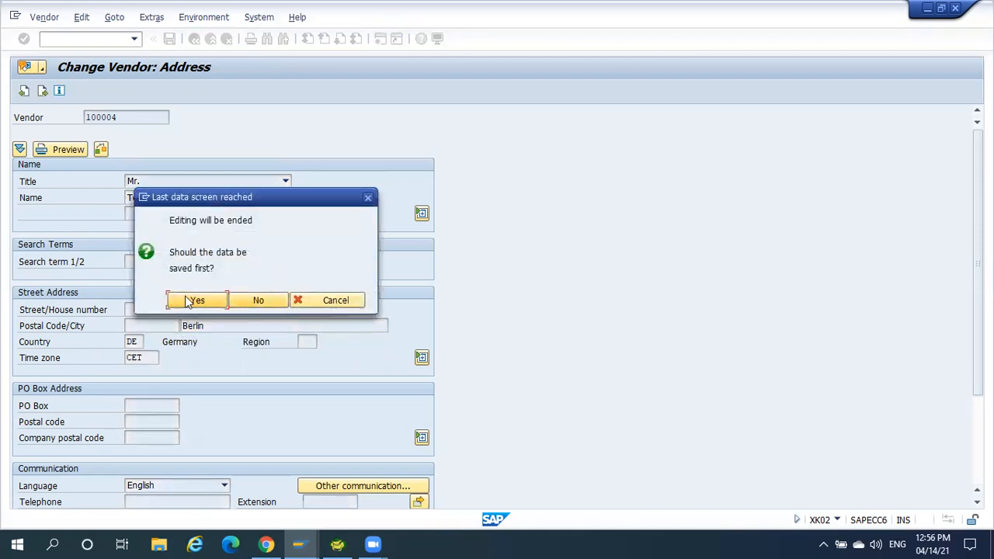
{"action": "left_click", "coordinate": [197, 301]}
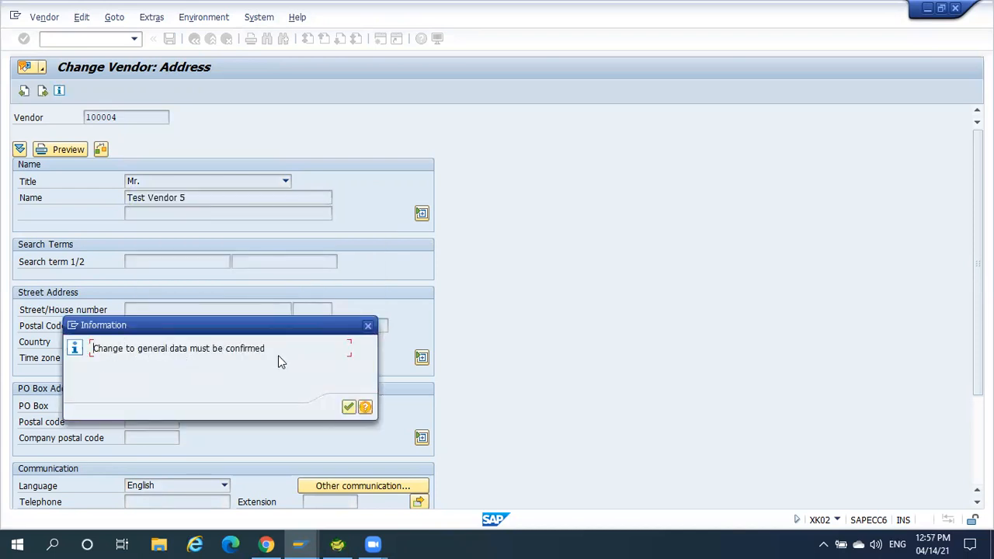
{"action": "left_click", "coordinate": [348, 407]}
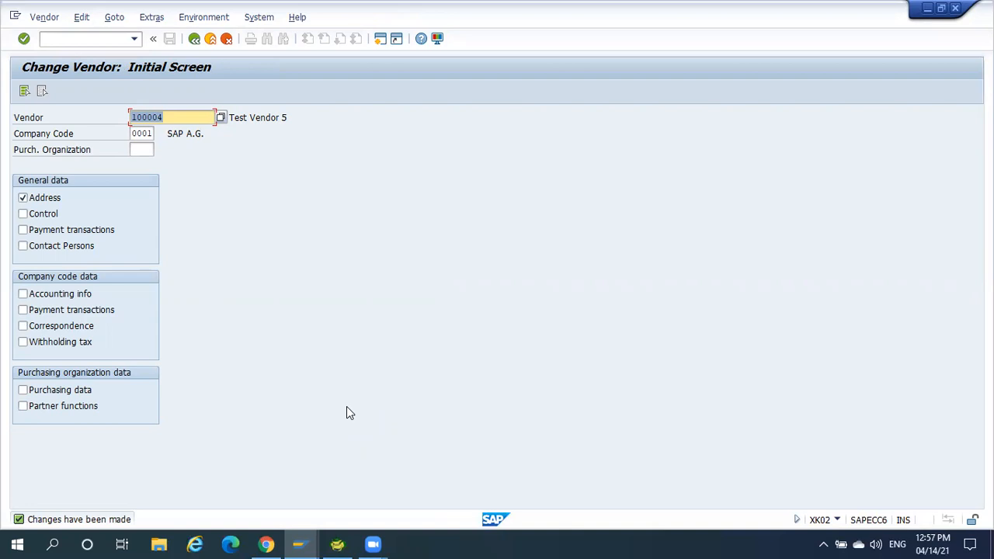
Minimize both SAP session windows, the Toad for Oracle window and the browser window.
{"action": "left_click", "coordinate": [925, 11]}
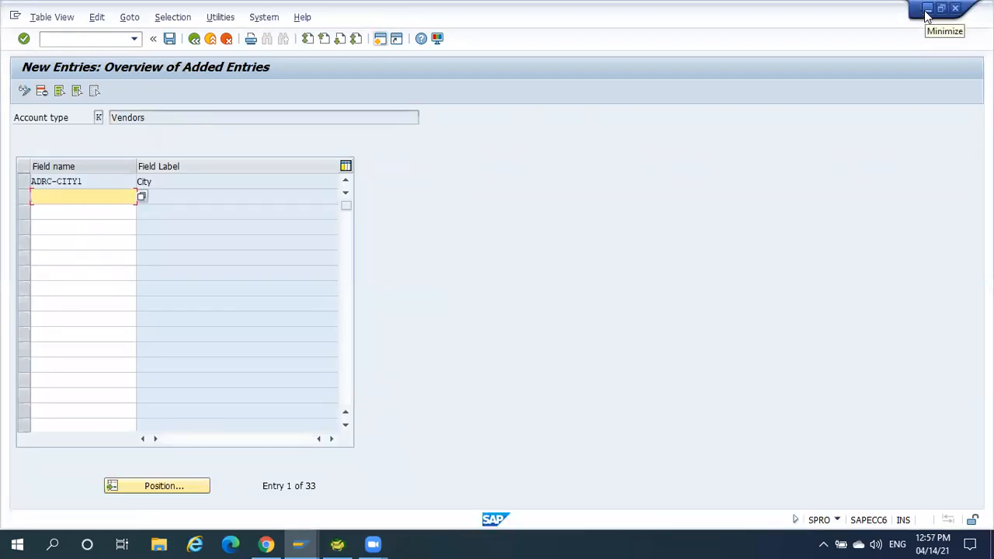
{"action": "left_click", "coordinate": [927, 9]}
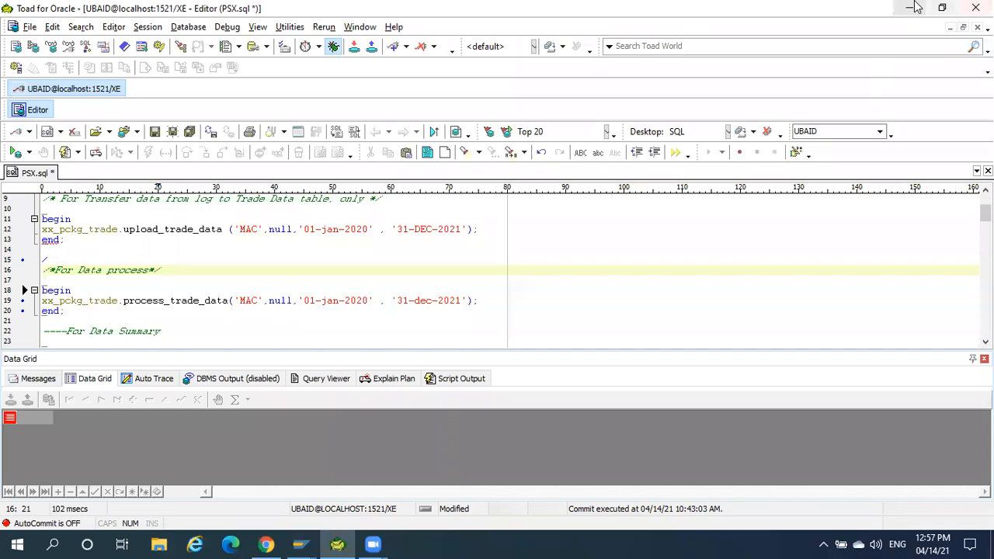
{"action": "left_click", "coordinate": [915, 7]}
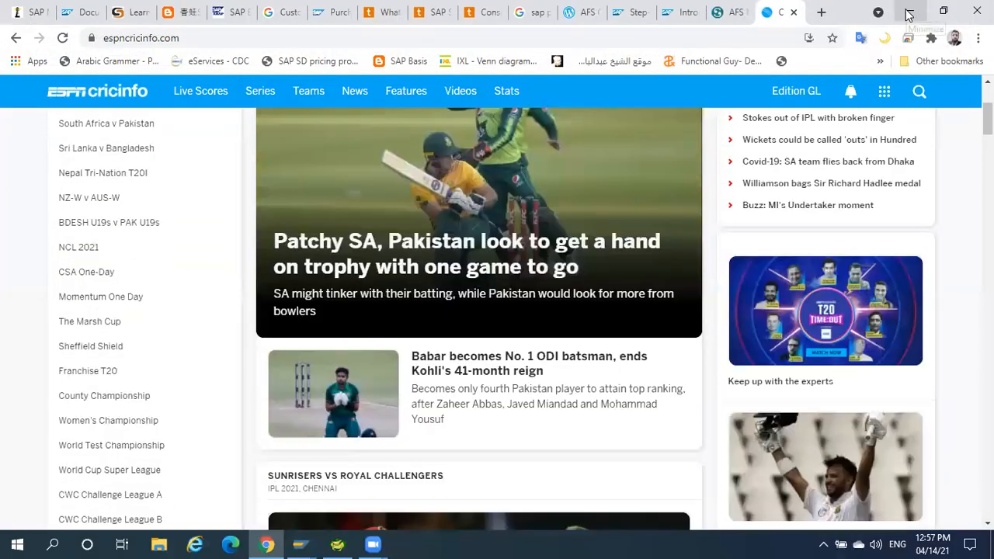
{"action": "left_click", "coordinate": [906, 9]}
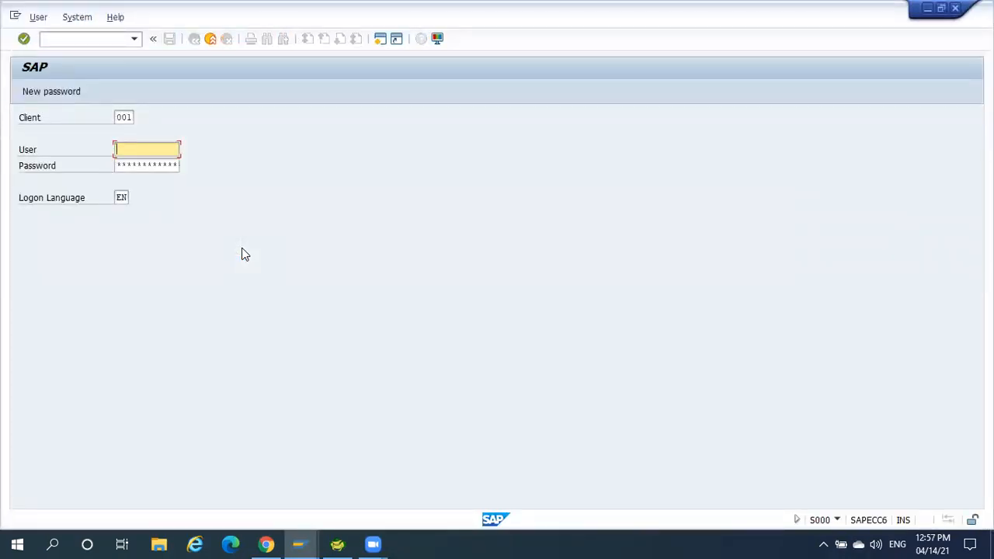
Log on to SAP client 001 as user MD01 with the account password.
{"action": "type", "text": "MD01"}
{"action": "key", "text": "Tab"}
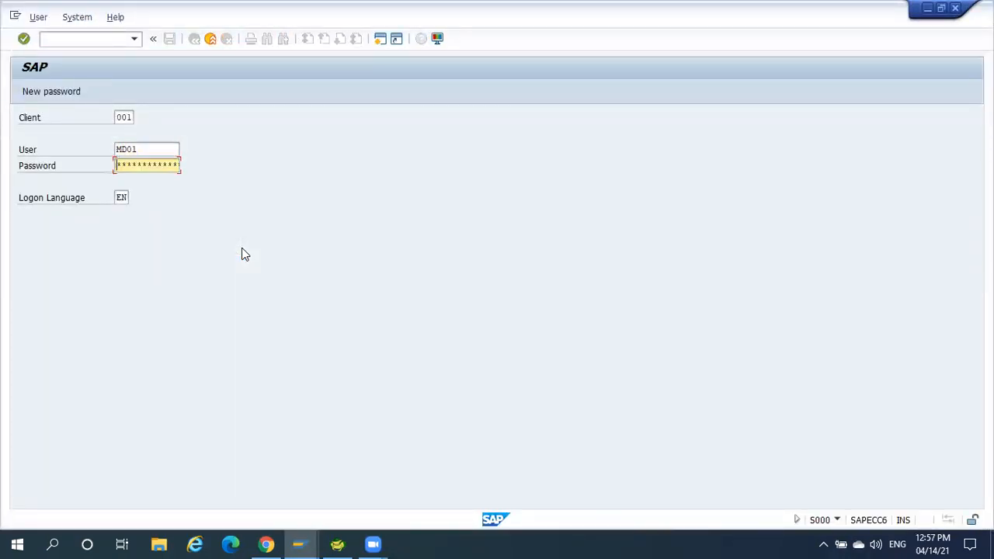
{"action": "type", "text": "******"}
{"action": "key", "text": "Return"}
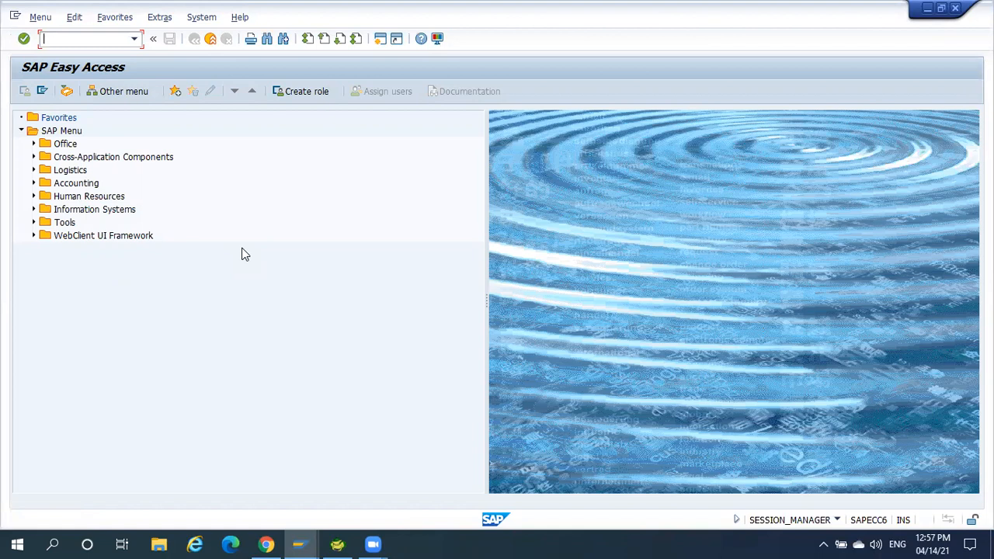
Start transaction FK08, find and choose Test Vendor 5, and open its change confirmation details.
{"action": "type", "text": "FK08"}
{"action": "key", "text": "Return"}
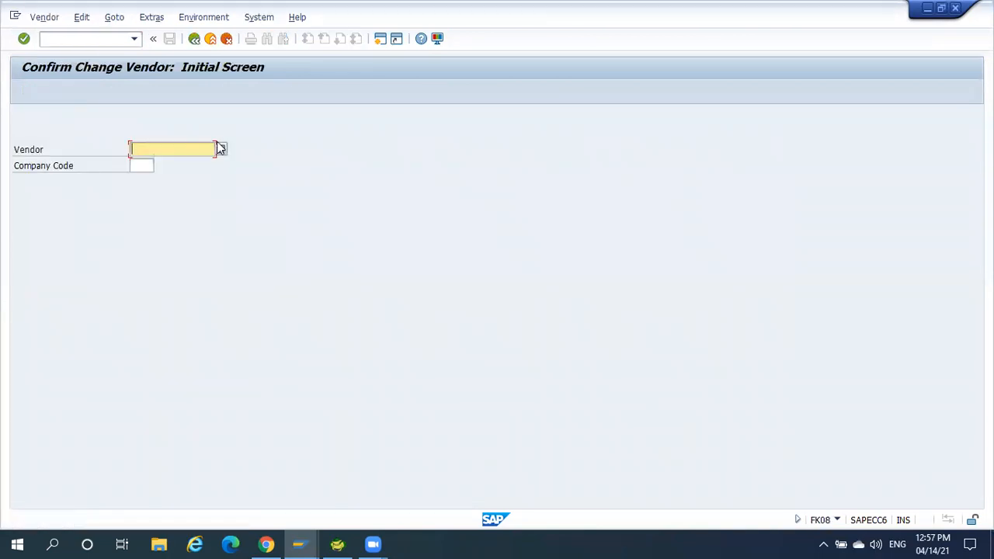
{"action": "left_click", "coordinate": [221, 150]}
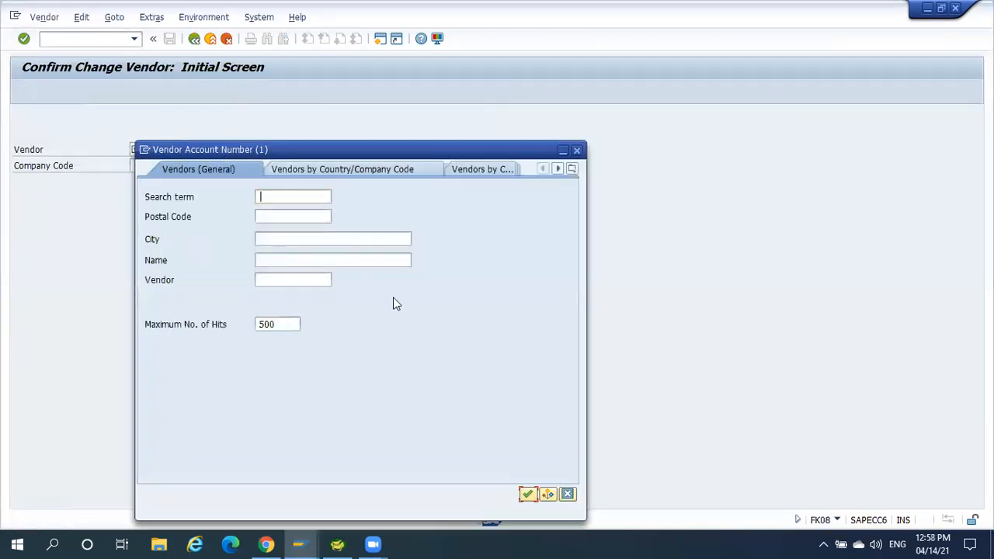
{"action": "left_click", "coordinate": [527, 494]}
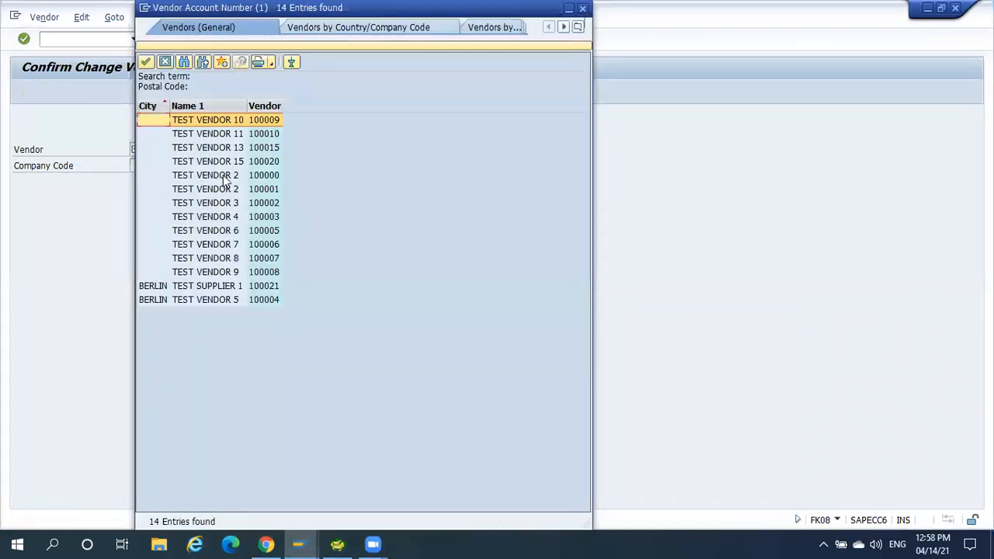
{"action": "left_click", "coordinate": [208, 302]}
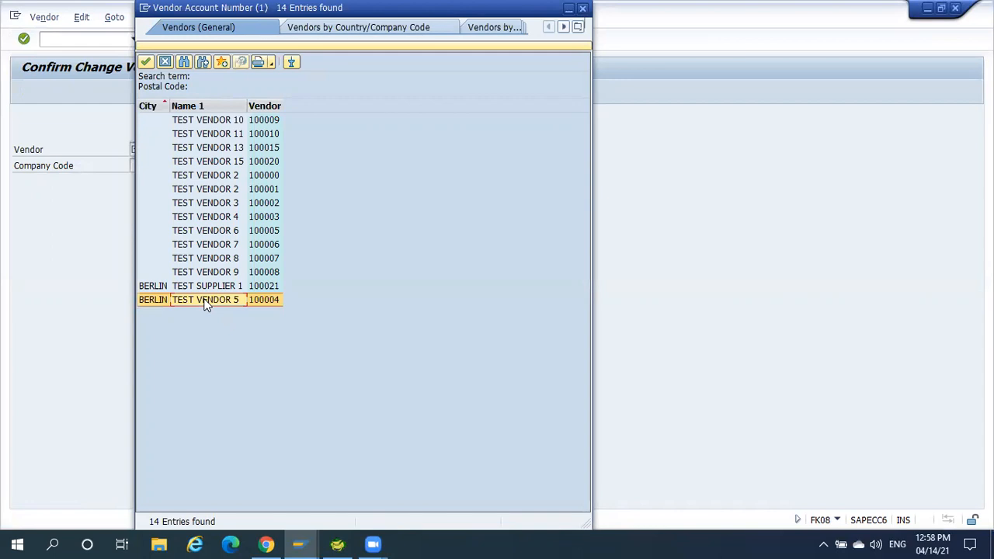
{"action": "double_click", "coordinate": [216, 305]}
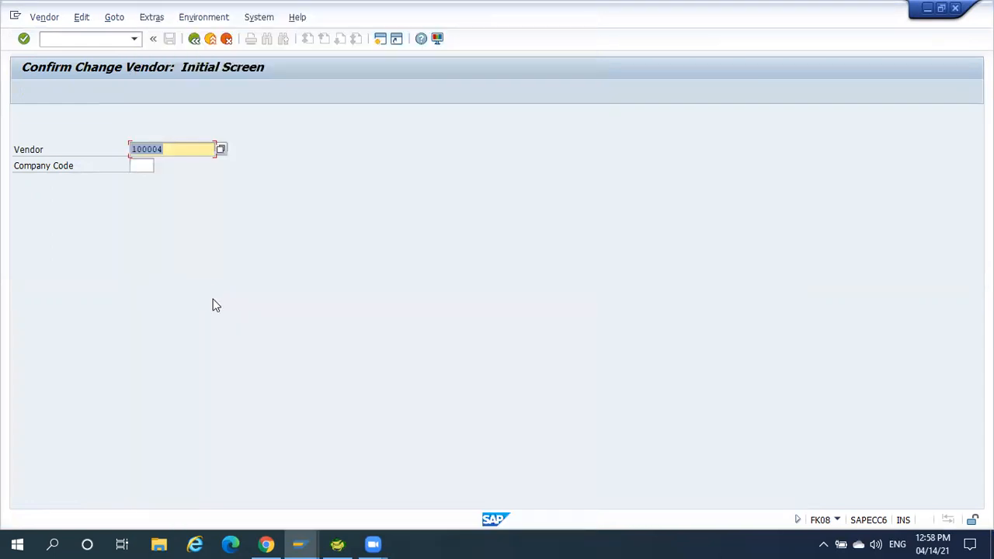
{"action": "key", "text": "Return"}
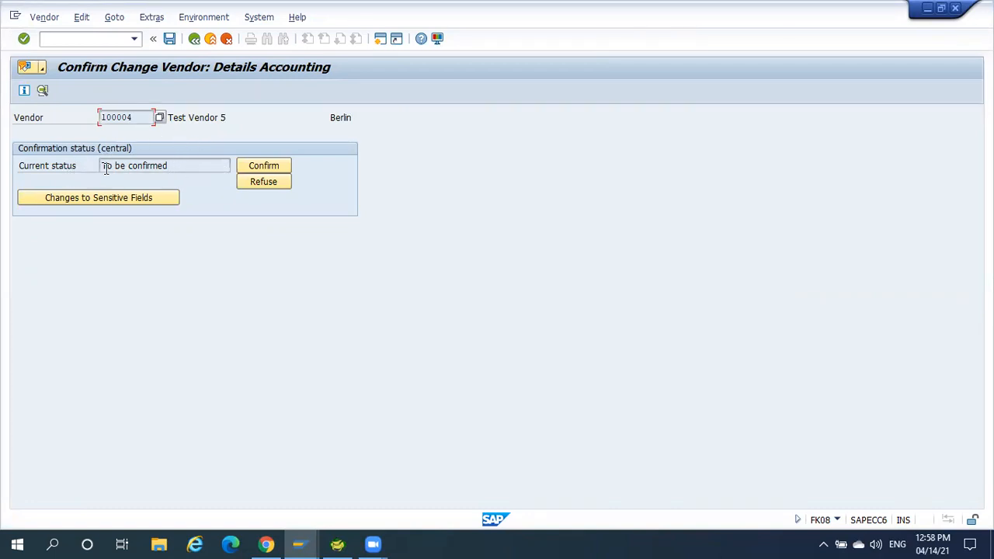
Display the address master data of Test Vendor 5, look through it, and return to the confirmation details.
{"action": "left_click", "coordinate": [43, 91]}
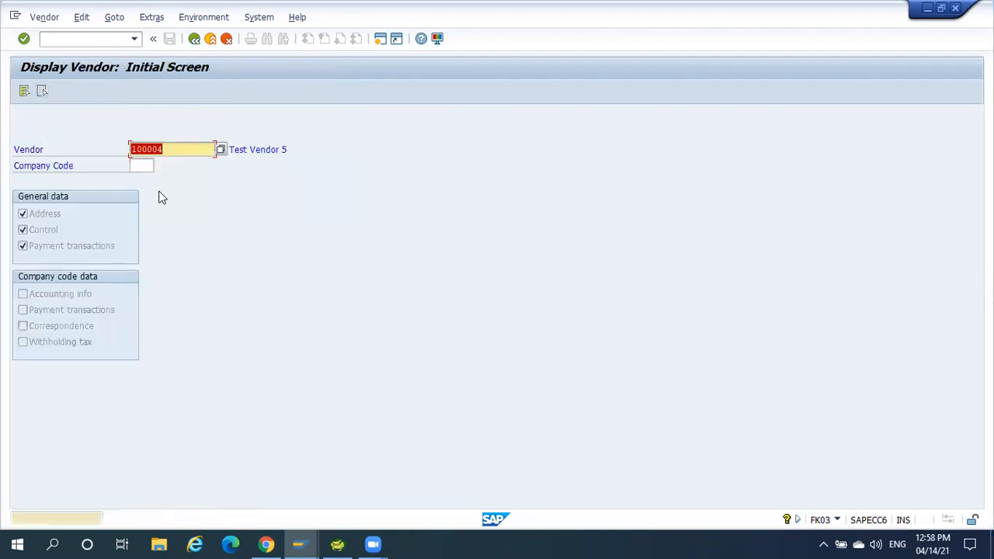
{"action": "key", "text": "Return"}
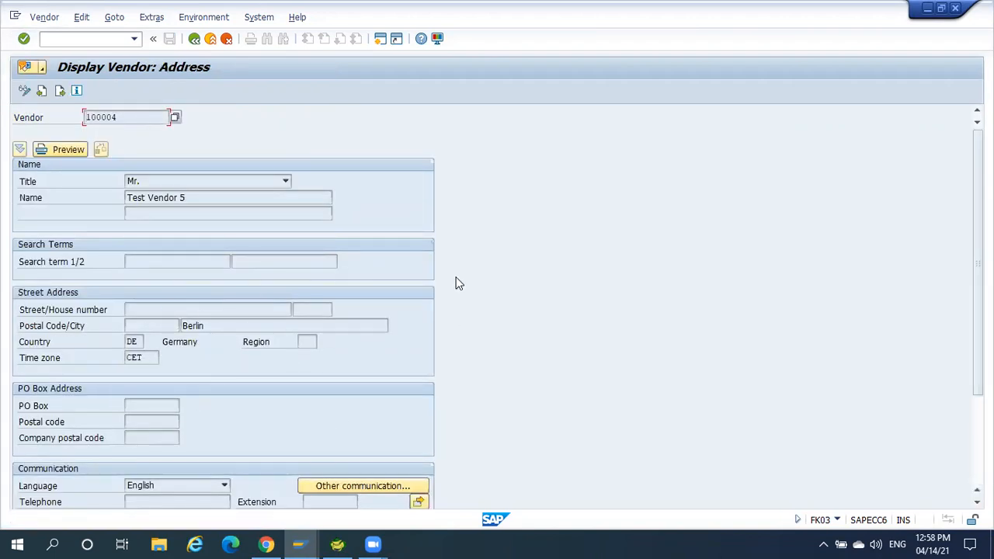
{"action": "scroll", "coordinate": [497, 311], "scroll_direction": "down", "scroll_amount": 5}
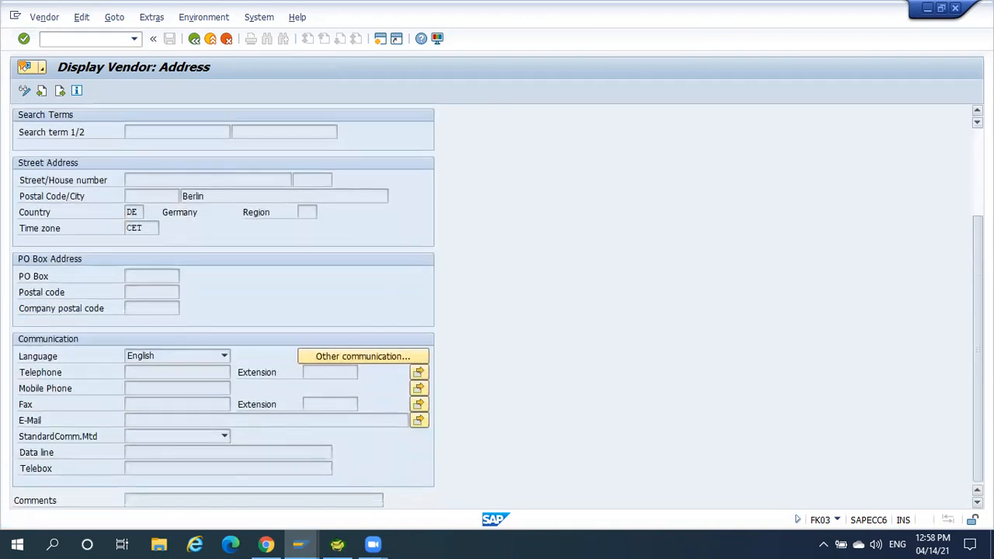
{"action": "scroll", "coordinate": [496, 310], "scroll_direction": "up", "scroll_amount": 5}
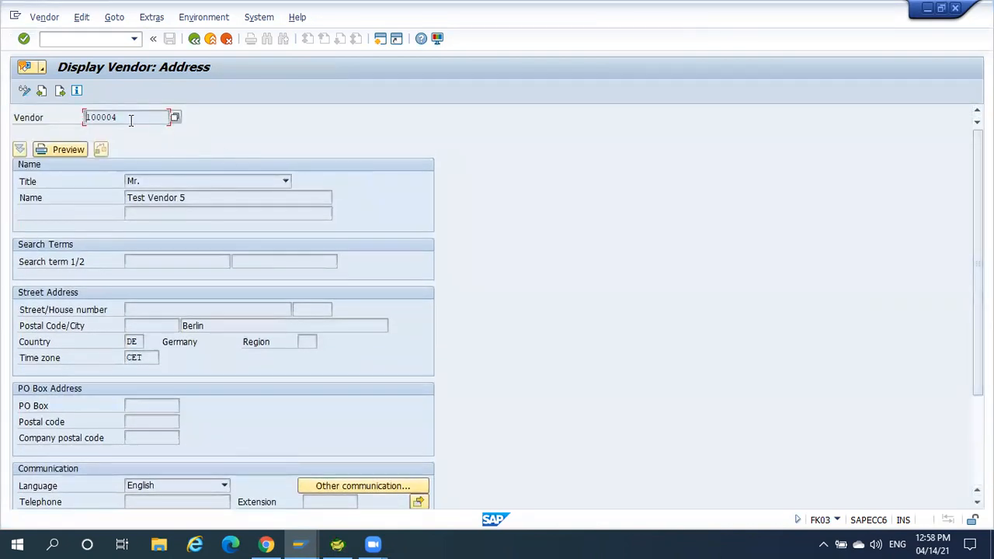
{"action": "left_click", "coordinate": [194, 38]}
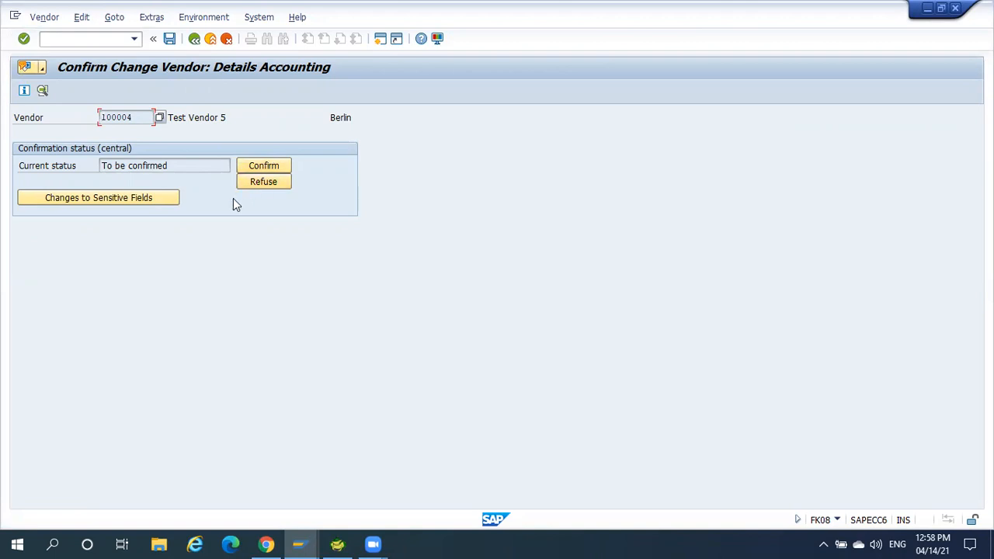
Review the sensitive field changes of Test Vendor 5, comparing the city's new and old values, and return to the confirmation details.
{"action": "left_click", "coordinate": [122, 201]}
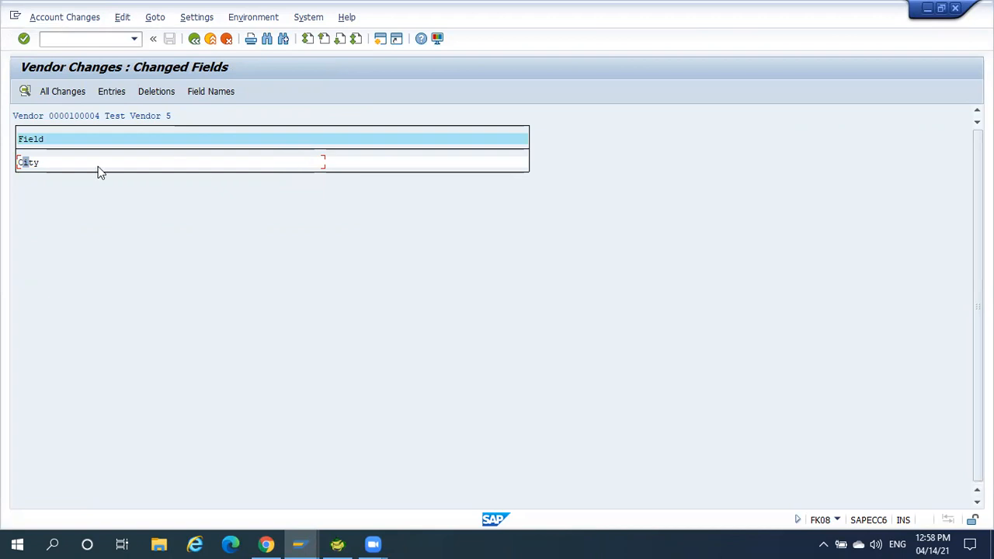
{"action": "double_click", "coordinate": [30, 164]}
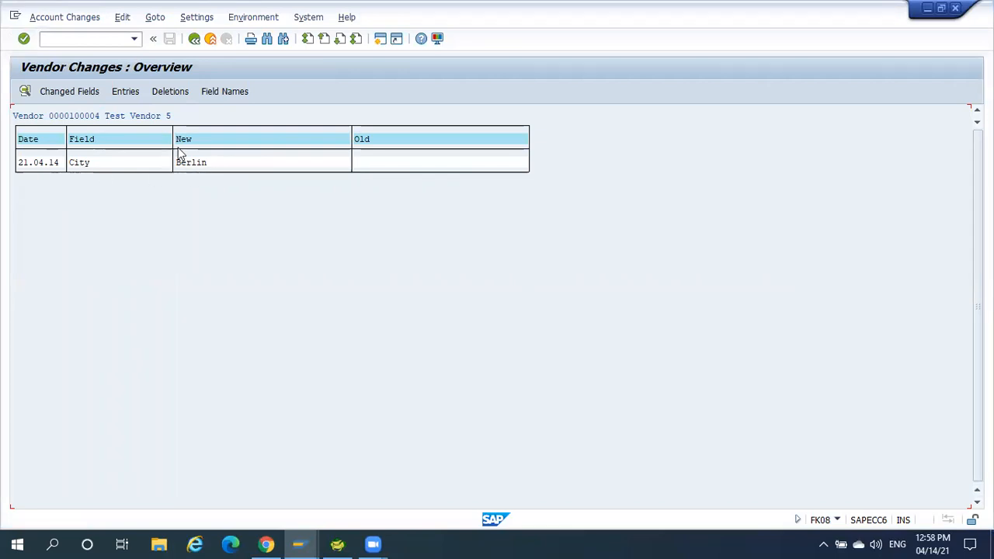
{"action": "left_click", "coordinate": [194, 39]}
{"action": "left_click", "coordinate": [195, 39]}
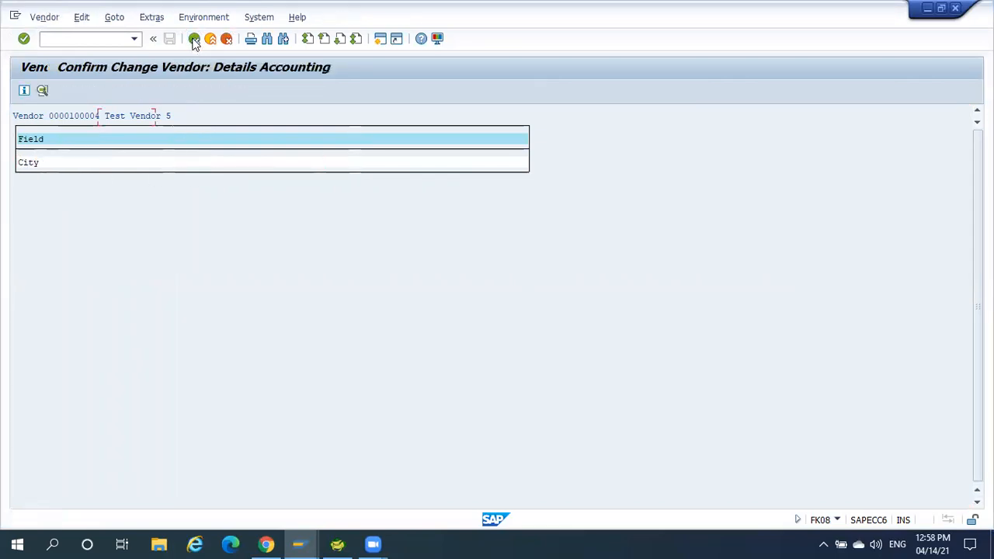
Confirm the pending change for Test Vendor 5, save it, and minimize the session window.
{"action": "left_click", "coordinate": [263, 167]}
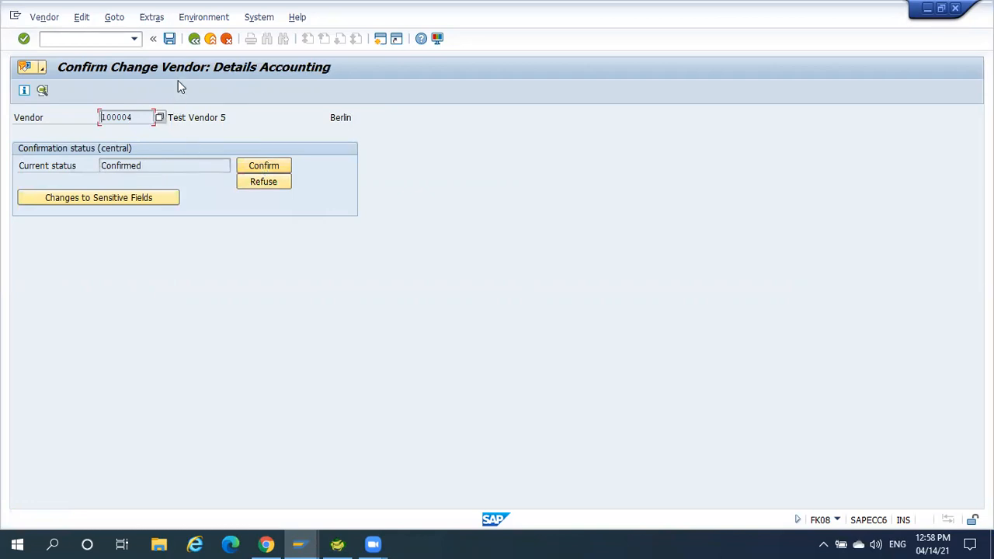
{"action": "left_click", "coordinate": [169, 39]}
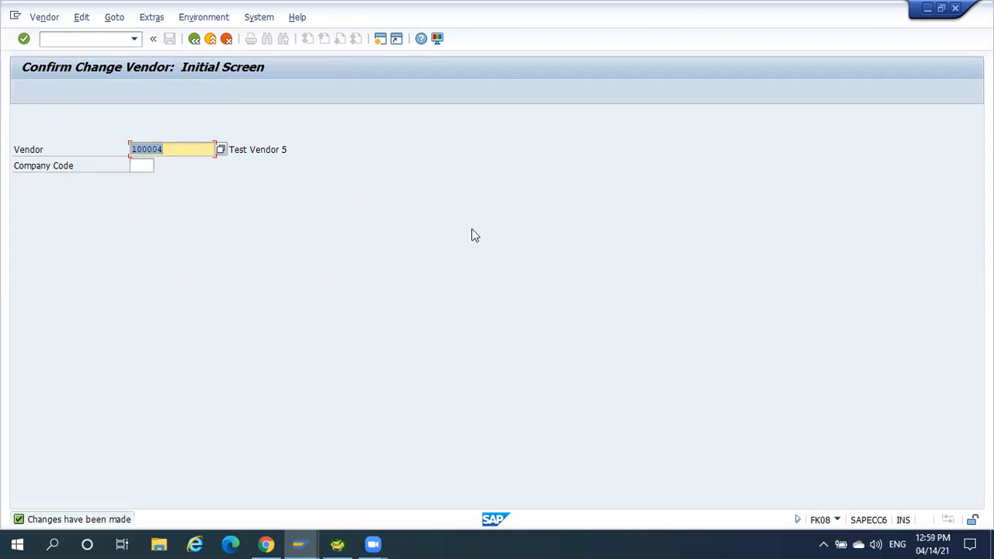
{"action": "left_click", "coordinate": [927, 9]}
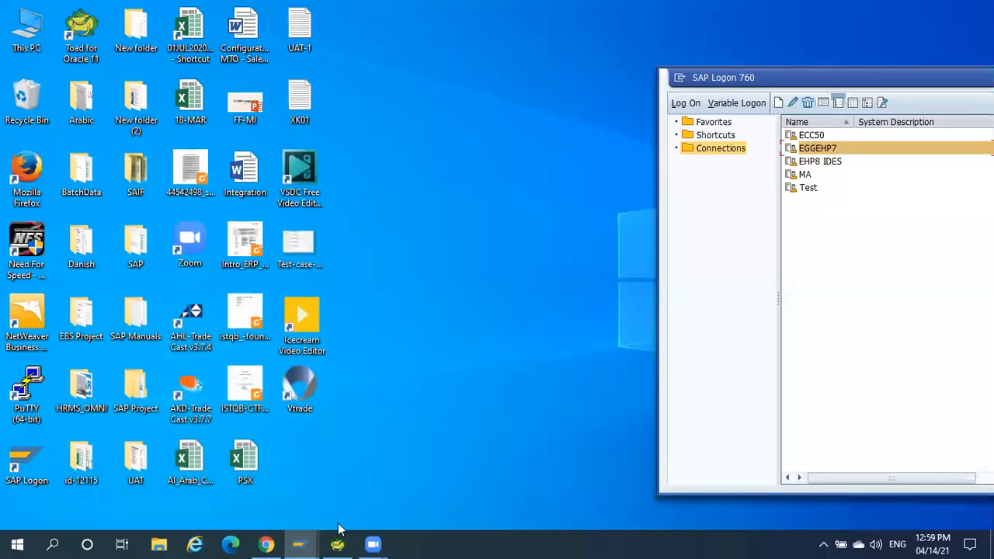
Switch to the Change Vendor session, restart transaction XK02, and open the address data of Test Vendor 5 in company code 0001.
{"action": "left_click", "coordinate": [303, 541]}
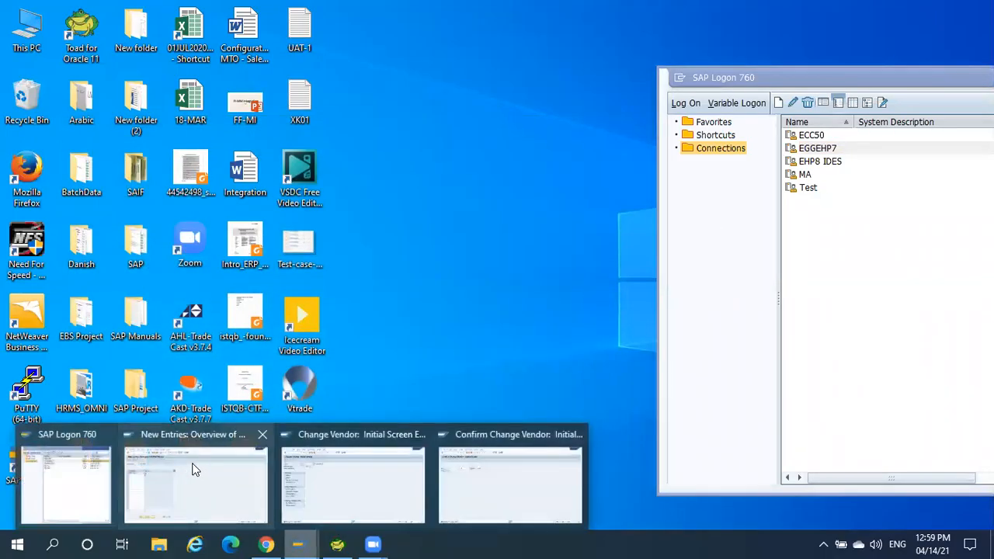
{"action": "left_click", "coordinate": [327, 473]}
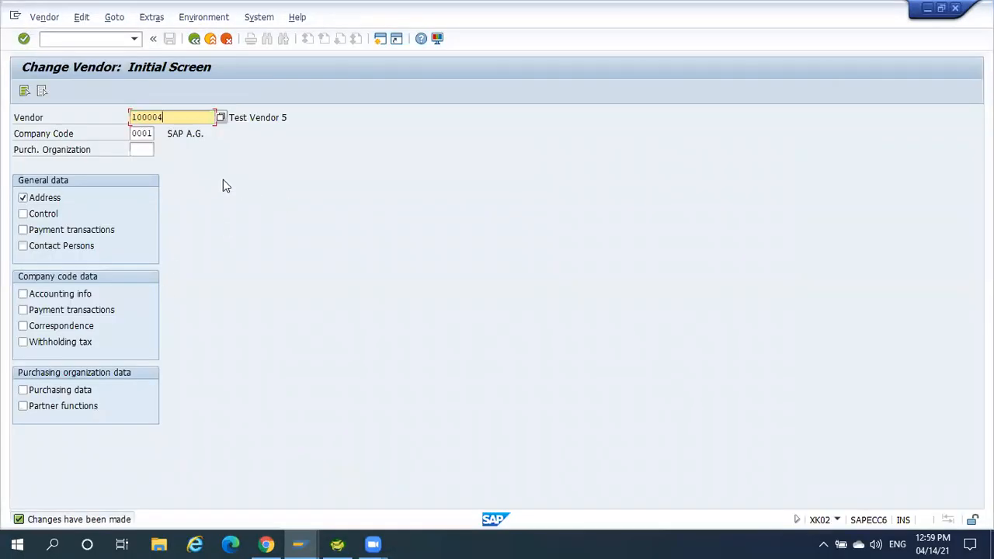
{"action": "left_click", "coordinate": [195, 39]}
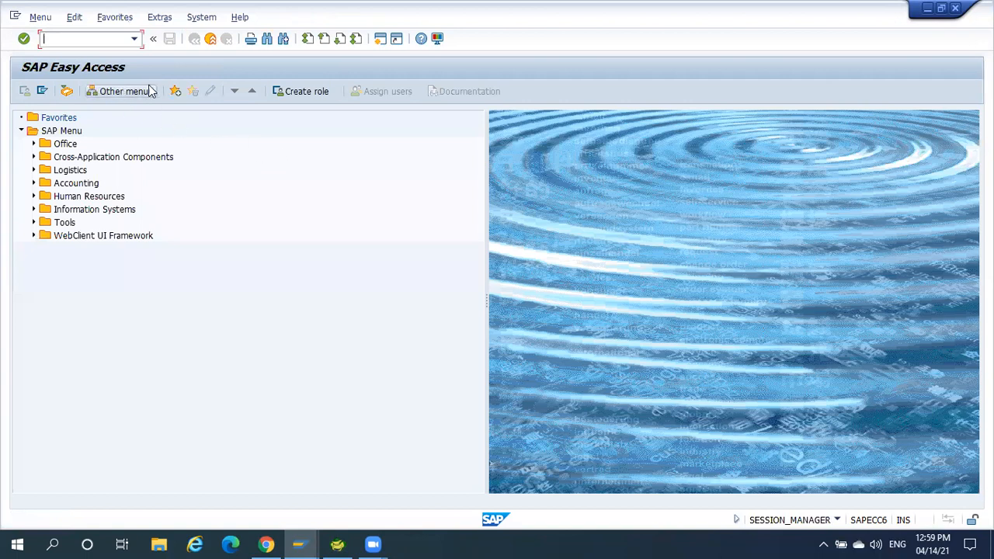
{"action": "type", "text": "xk02"}
{"action": "key", "text": "Return"}
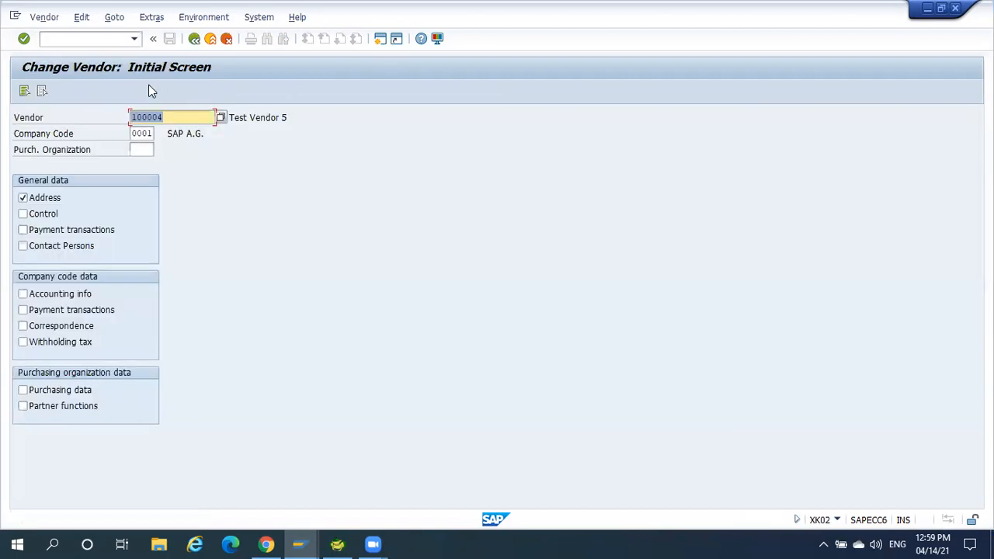
{"action": "key", "text": "Return"}
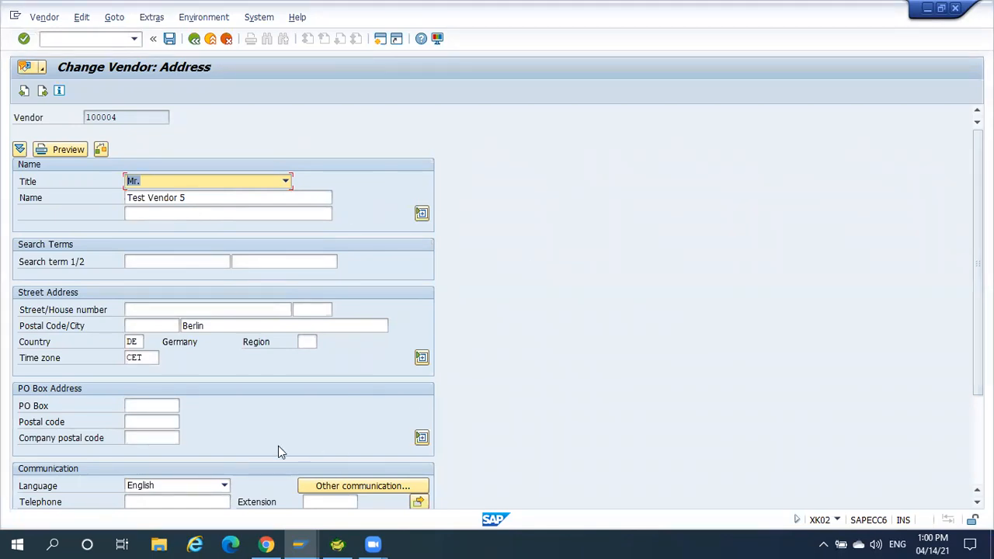
In the Confirm Change Vendor session, run transaction FK09 to list unconfirmed and refused vendor changes for all vendors, and leave the list.
{"action": "mouse_move", "coordinate": [298, 543]}
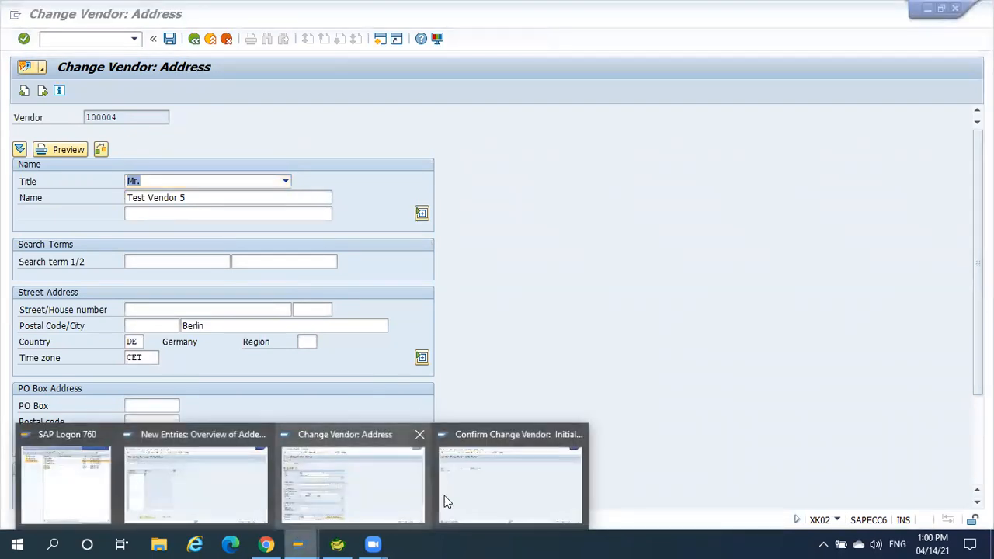
{"action": "left_click", "coordinate": [496, 487]}
{"action": "left_click", "coordinate": [195, 38]}
{"action": "type", "text": "FK09"}
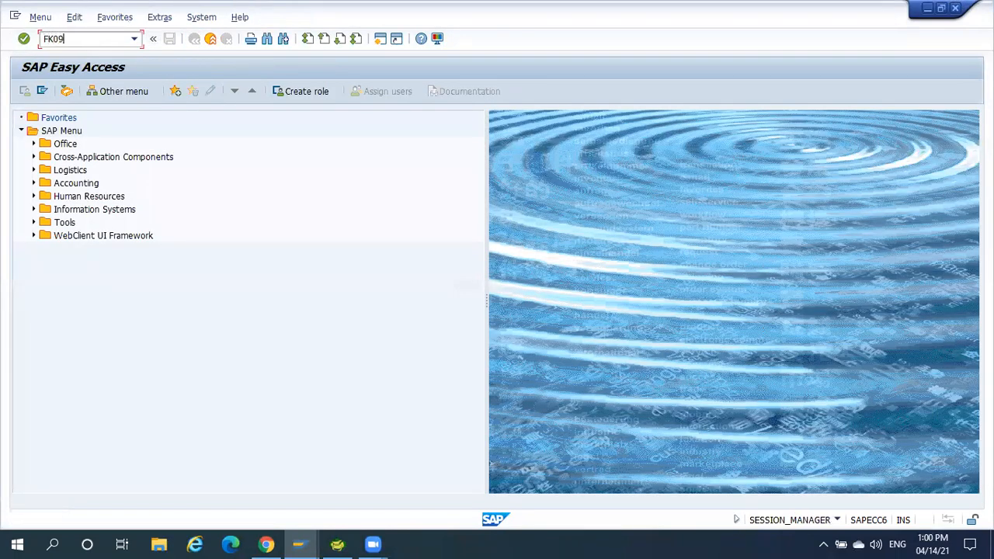
{"action": "key", "text": "Return"}
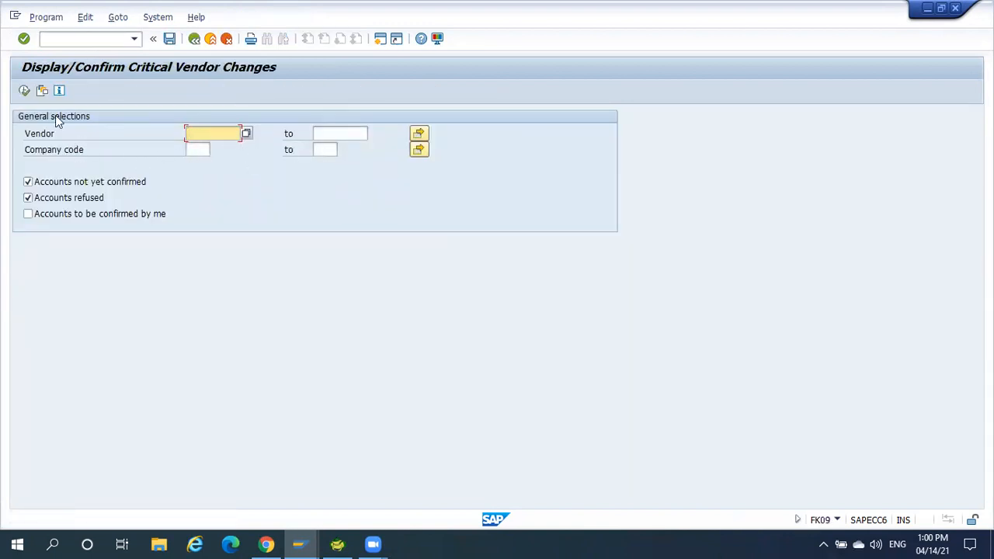
{"action": "left_click", "coordinate": [24, 92]}
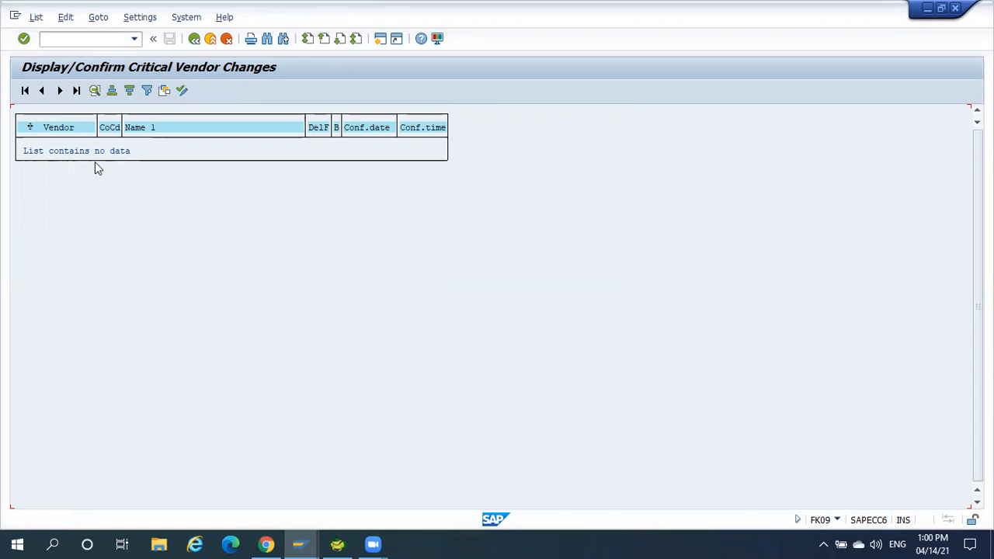
{"action": "left_click", "coordinate": [194, 39]}
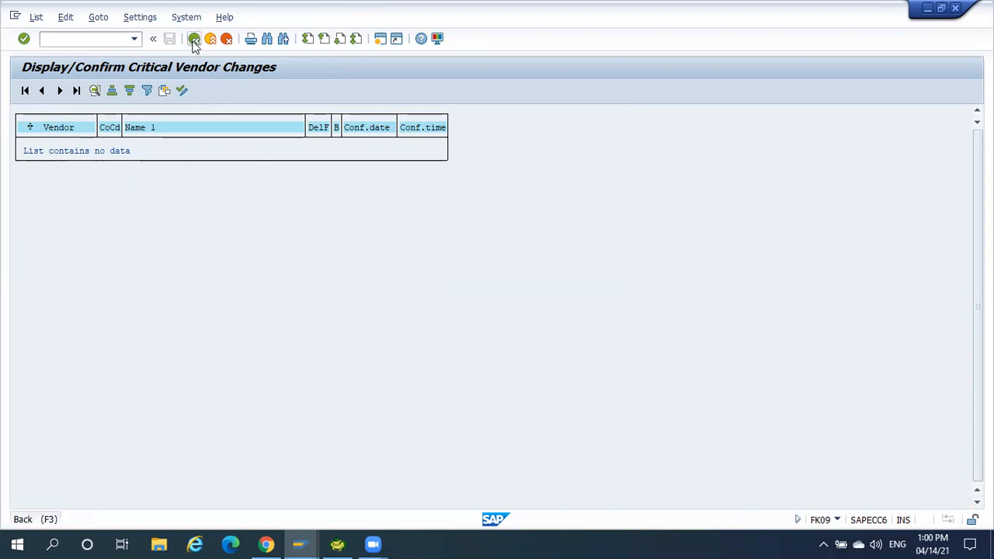